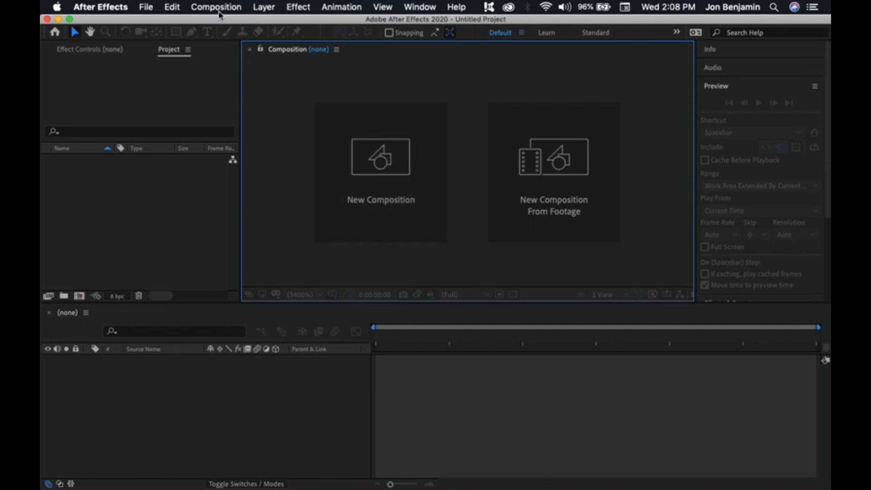
Create a composition named Intro to MG with the HDTV 1080 29.97 preset and a duration of 0;00;10;00
left_click(222, 8)
left_click(223, 24)
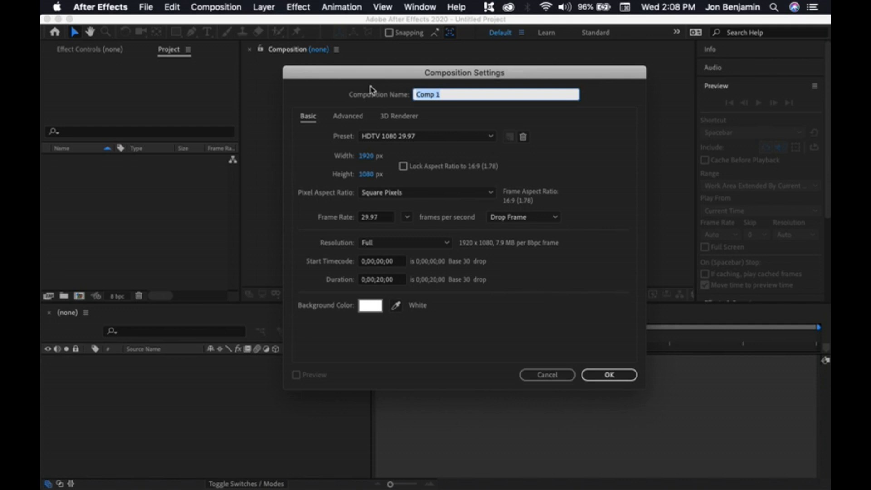
type("Intro to MG")
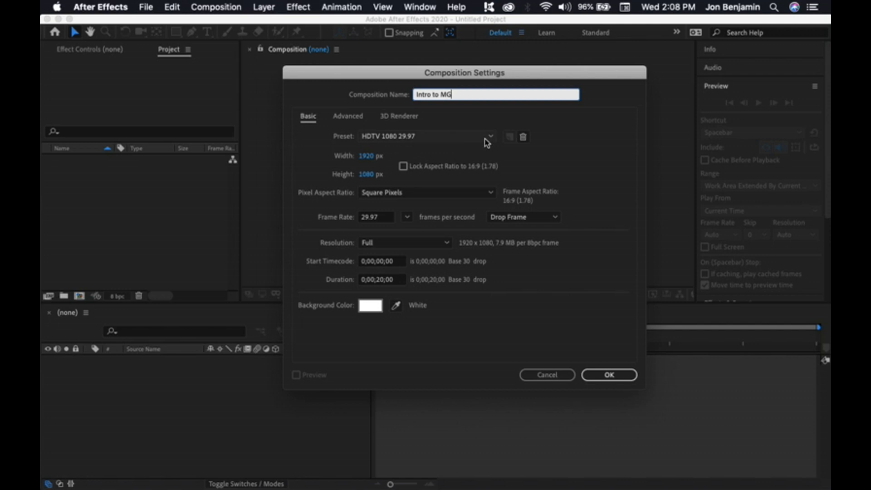
left_click(489, 139)
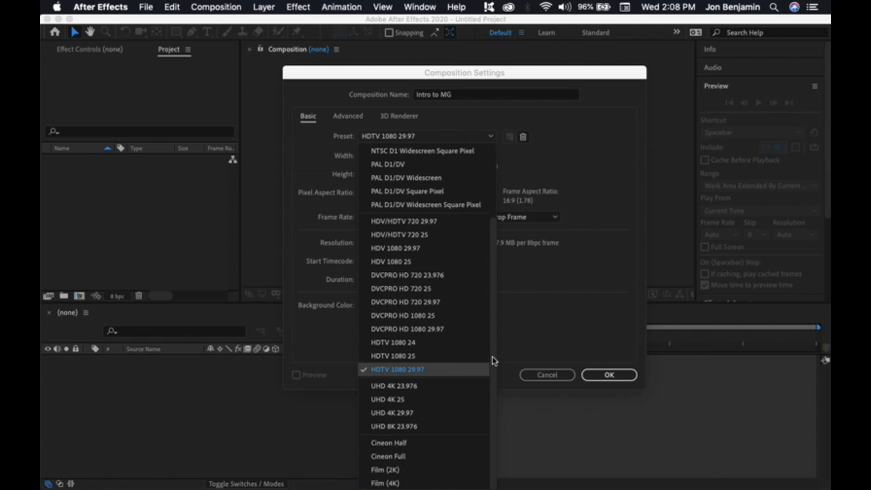
left_click(557, 326)
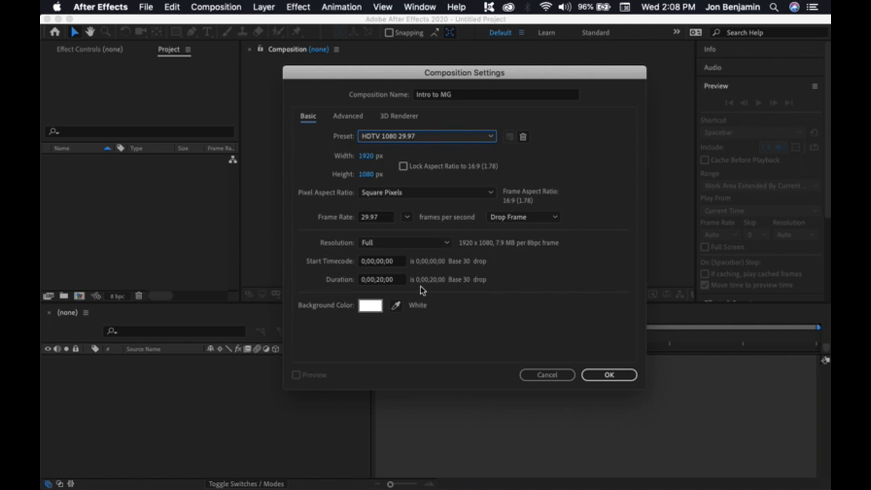
left_click(387, 280)
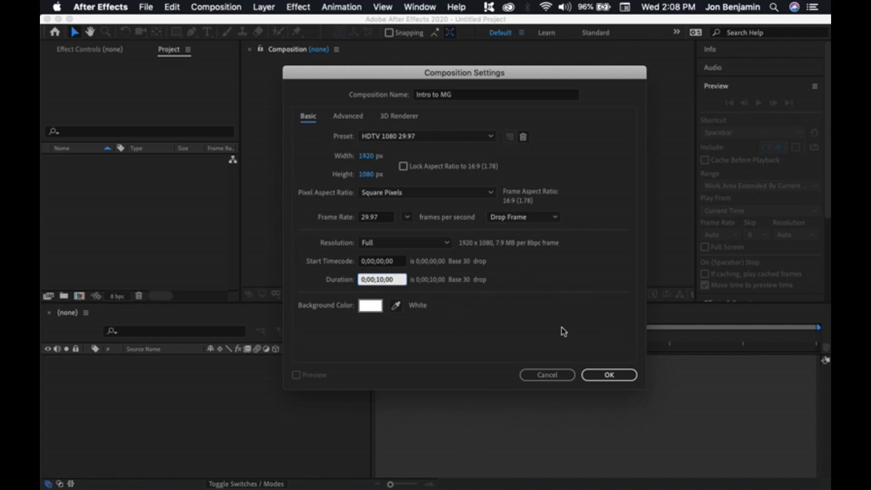
left_click(618, 377)
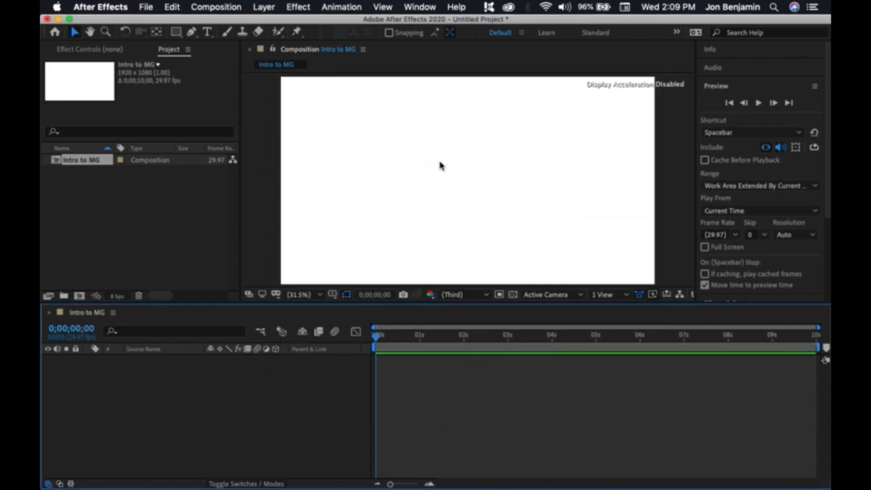
Collapse and reopen the Preview panel, view it maximized, and restore the workspace layout
left_click(732, 86)
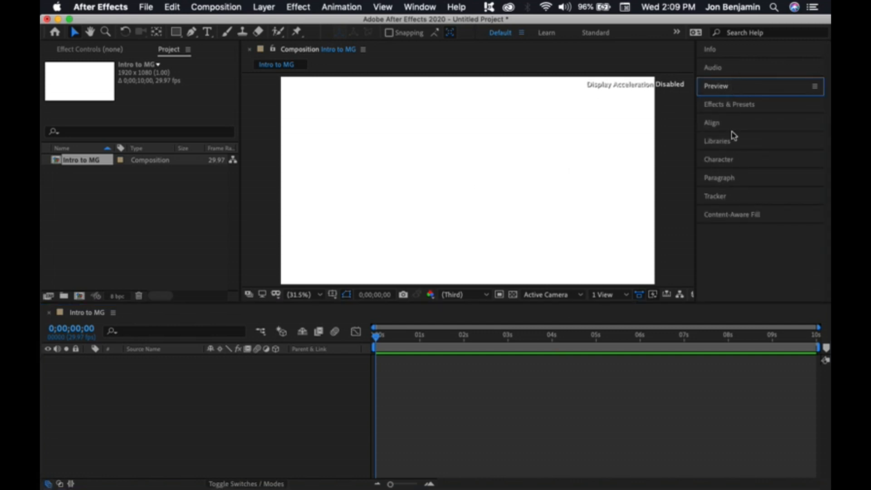
left_click(722, 87)
key("grave")
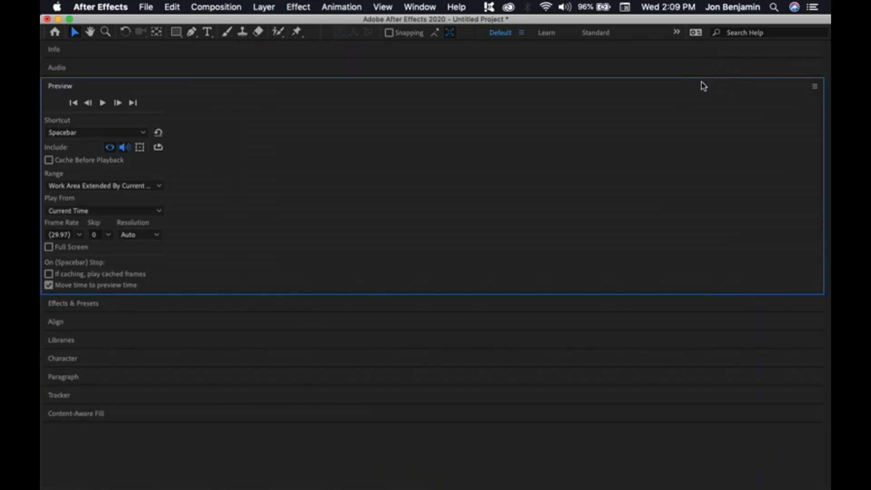
left_click(714, 89)
left_click(706, 88)
key("grave")
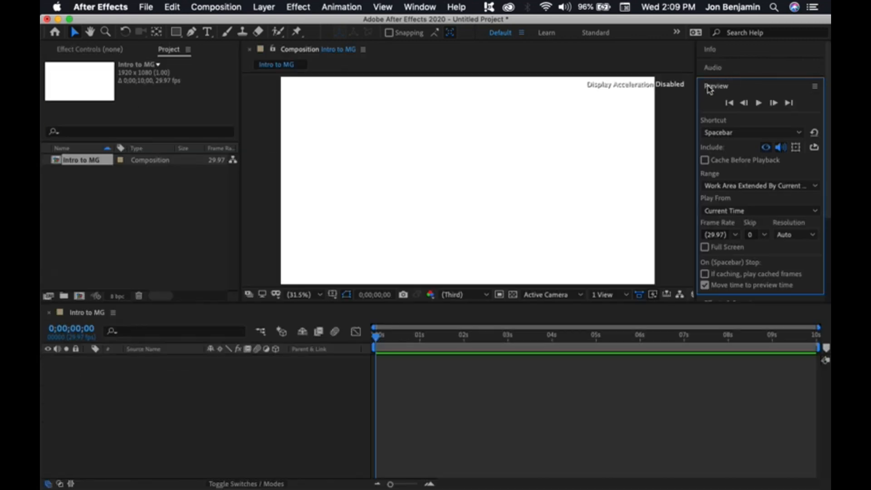
Look into the Audio and Align panels, maximizing the Align panel group and restoring it
left_click(715, 69)
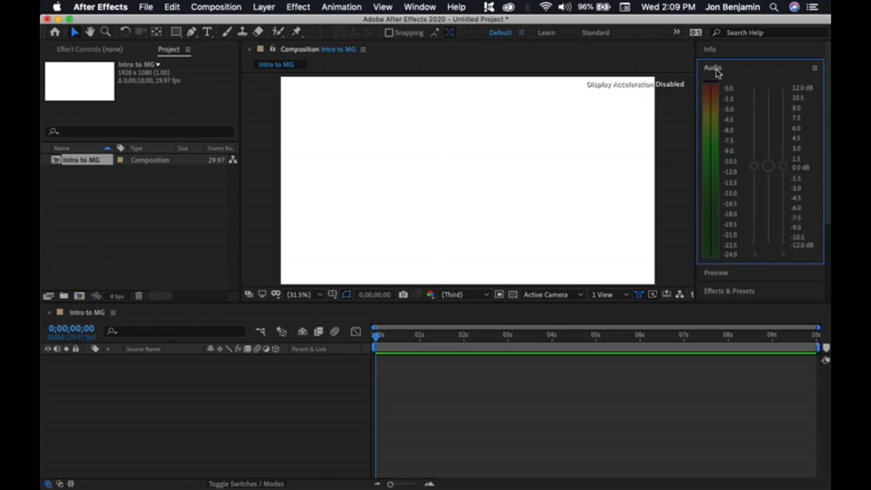
left_click(723, 52)
left_click(749, 181)
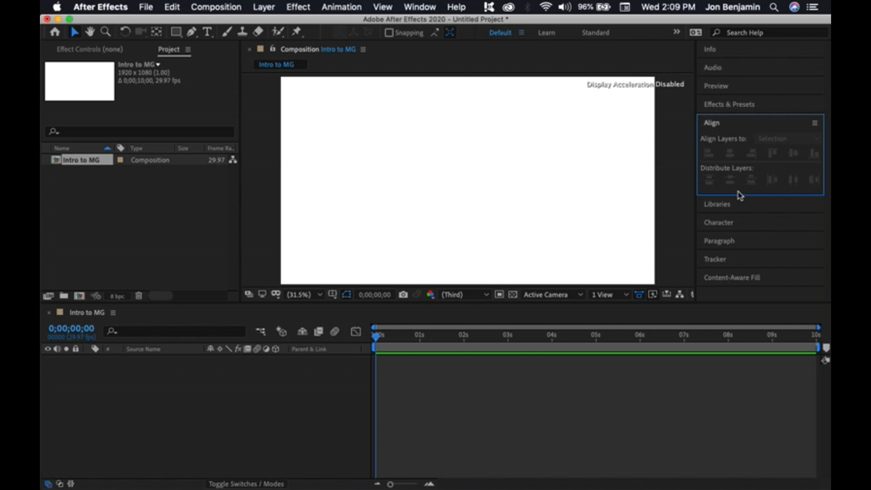
key("grave")
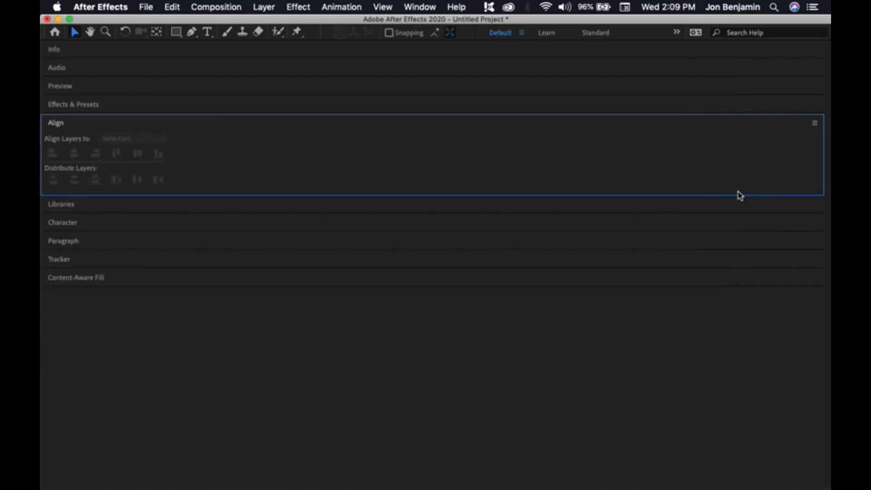
key("grave")
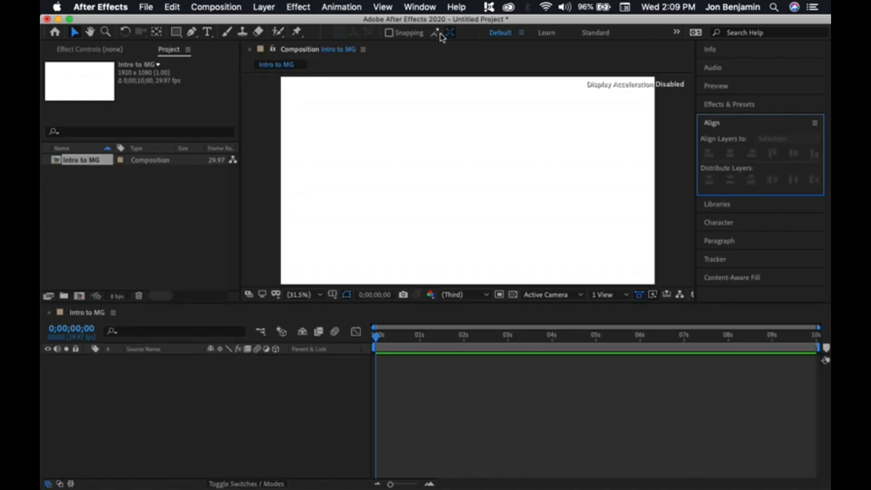
View the Composition panel and the timeline maximized one after the other, restoring the layout each time
left_click(430, 58)
key("grave")
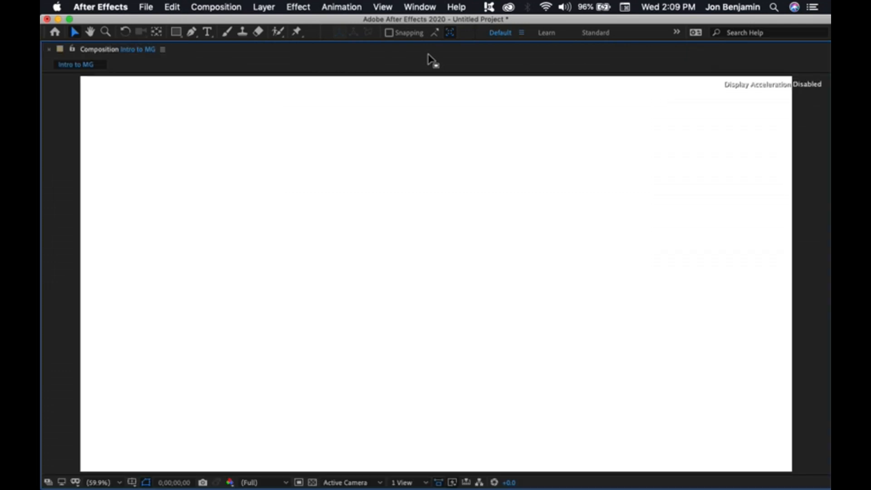
key("grave")
left_click(472, 311)
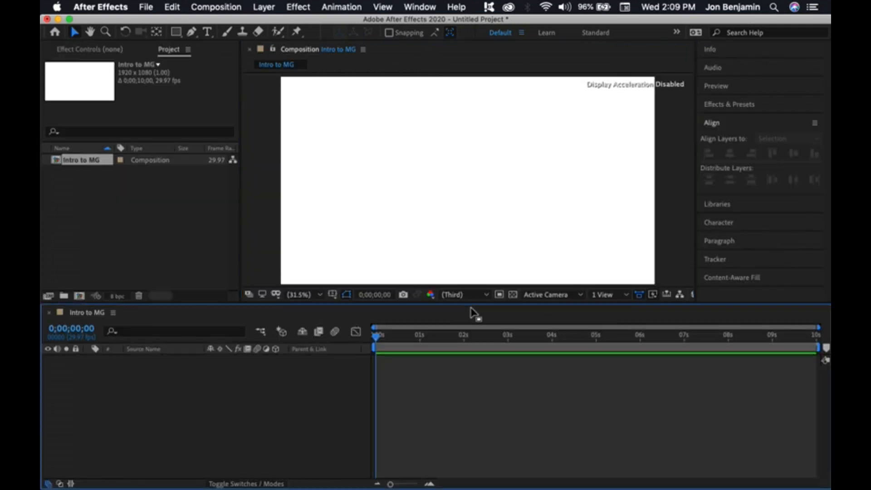
key("grave")
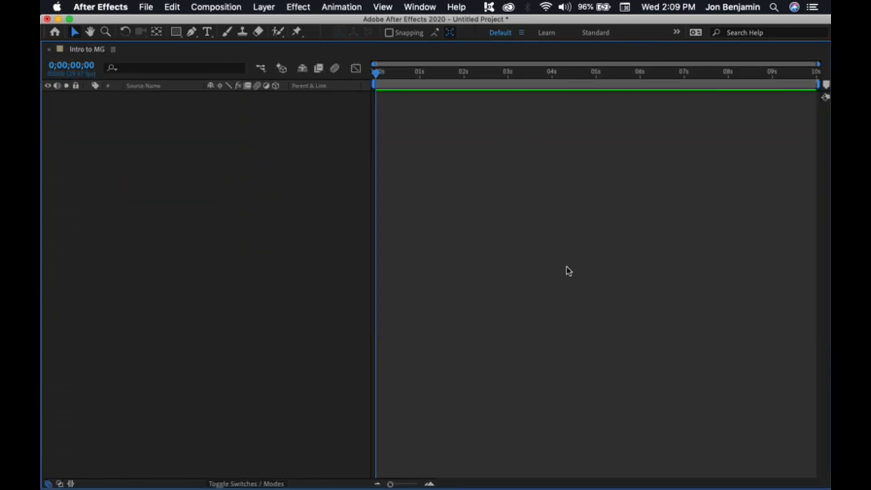
key("grave")
Look at the Effect Controls and Project panels, ending on Project with no item selected
left_click(438, 72)
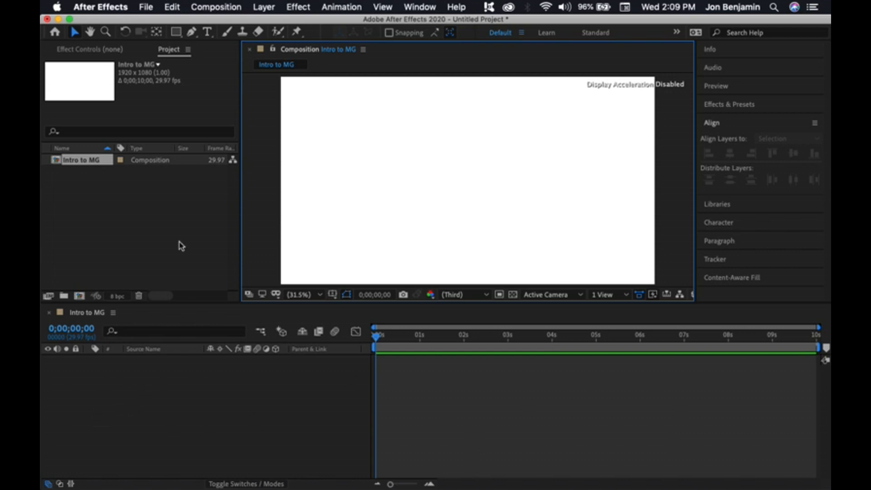
left_click(168, 51)
left_click(108, 50)
left_click(178, 51)
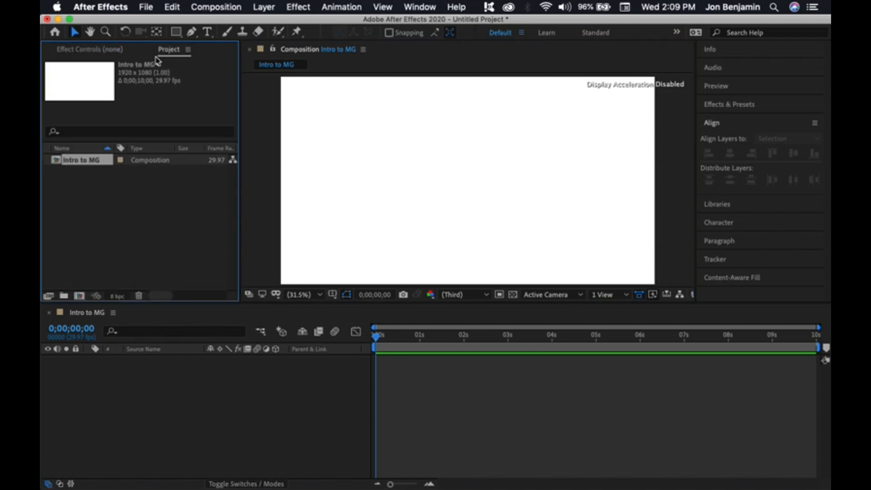
left_click(123, 196)
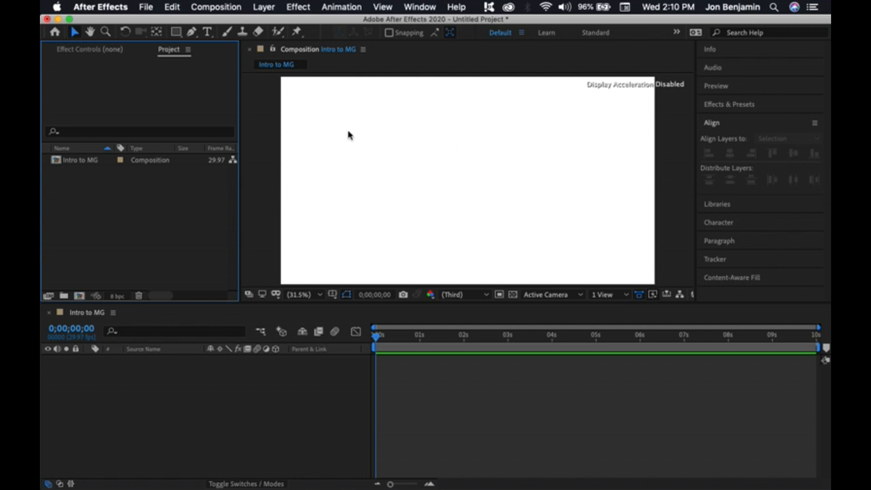
Add a text layer reading Hello in the upper middle of the composition with the Type tool
left_click(207, 32)
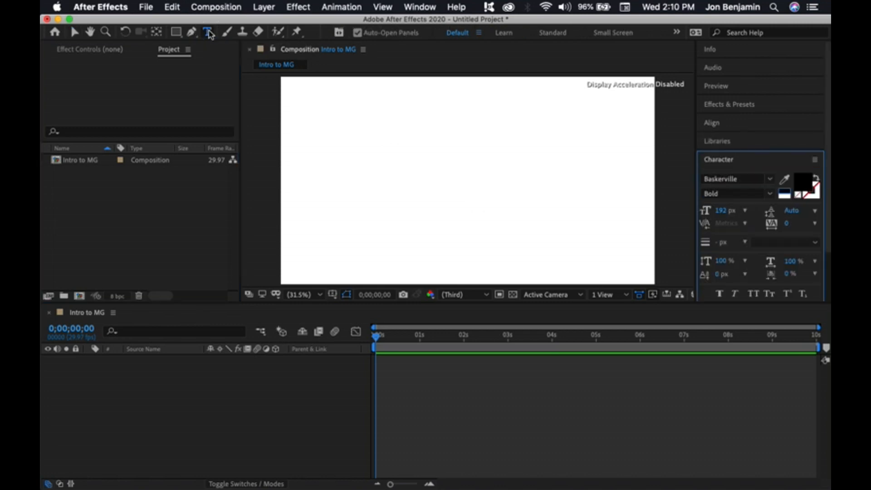
left_click(377, 169)
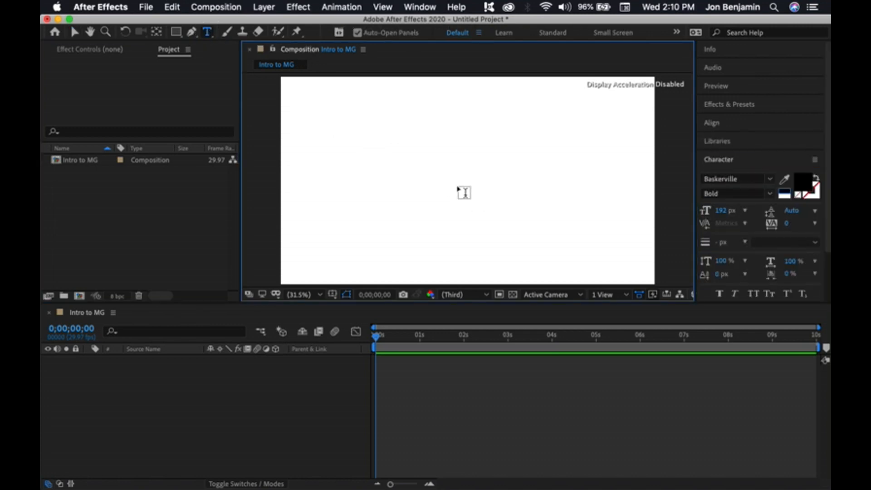
left_click(464, 190)
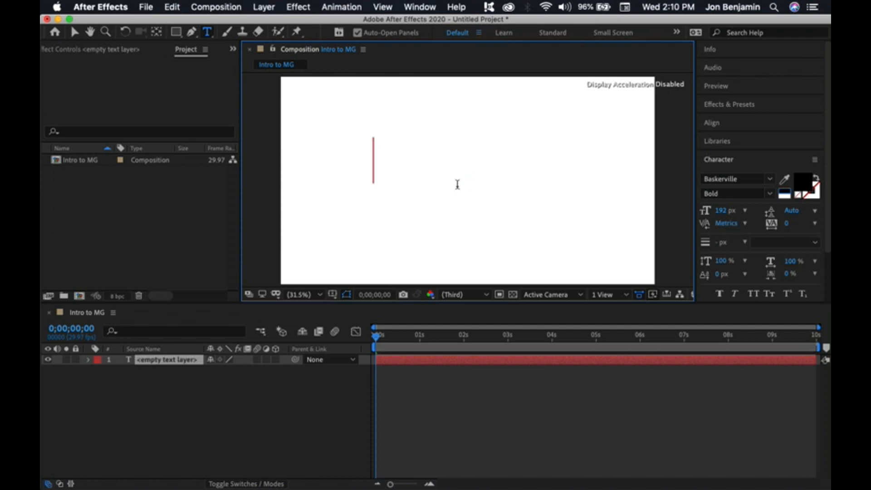
type("Hello")
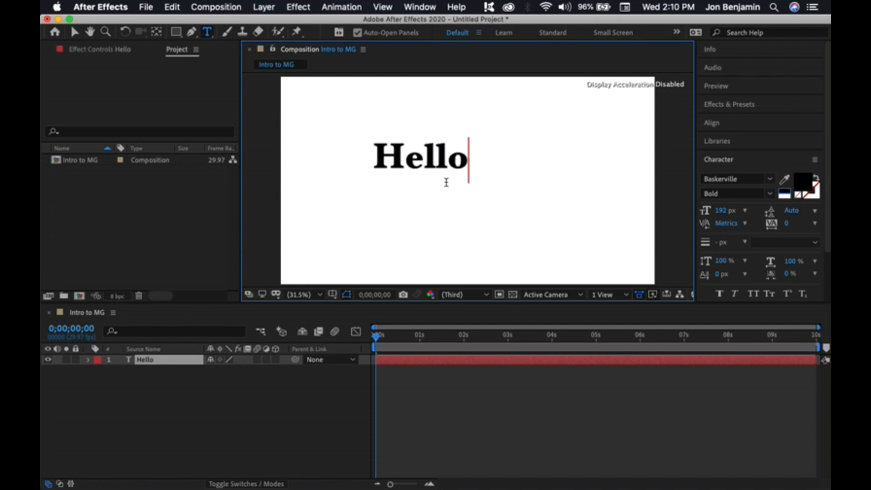
Change the font of the whole word Hello to Avenir in the Medium style
double_click(447, 183)
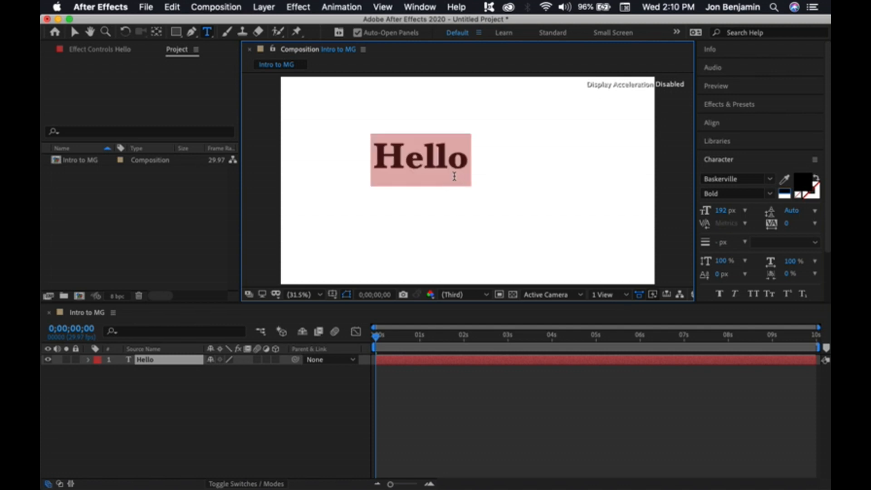
left_click(451, 163)
left_click_drag(460, 159, 376, 160)
left_click(770, 179)
scroll(748, 317, "up", 10)
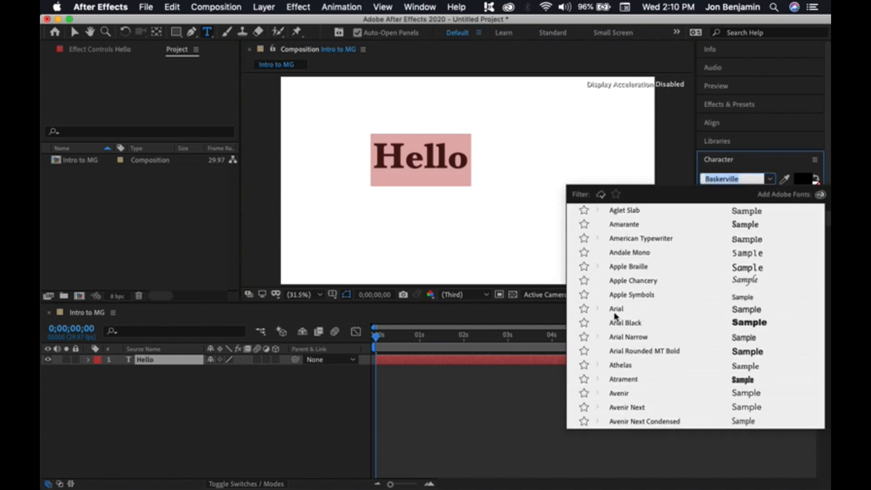
key("Escape")
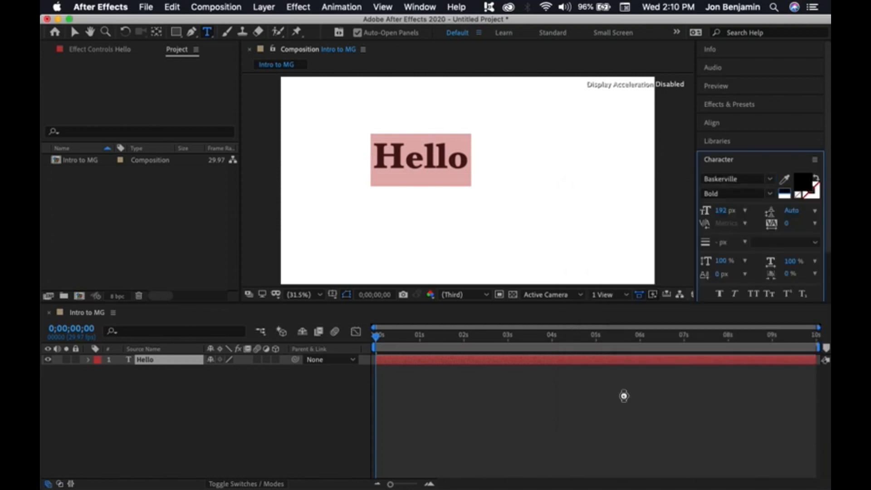
left_click(770, 195)
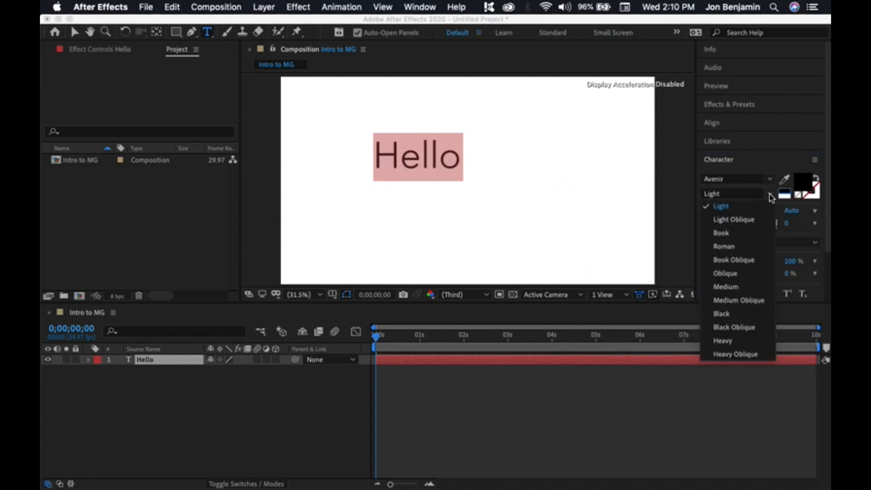
left_click(743, 290)
left_click(447, 175)
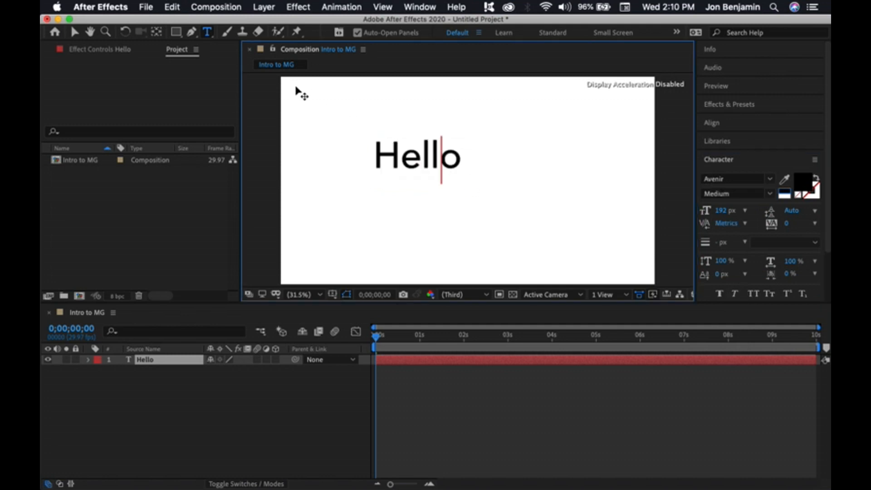
Try to raise the font size to 213 px with only the insertion point placed in the word Hello
left_click_drag(450, 154, 346, 162)
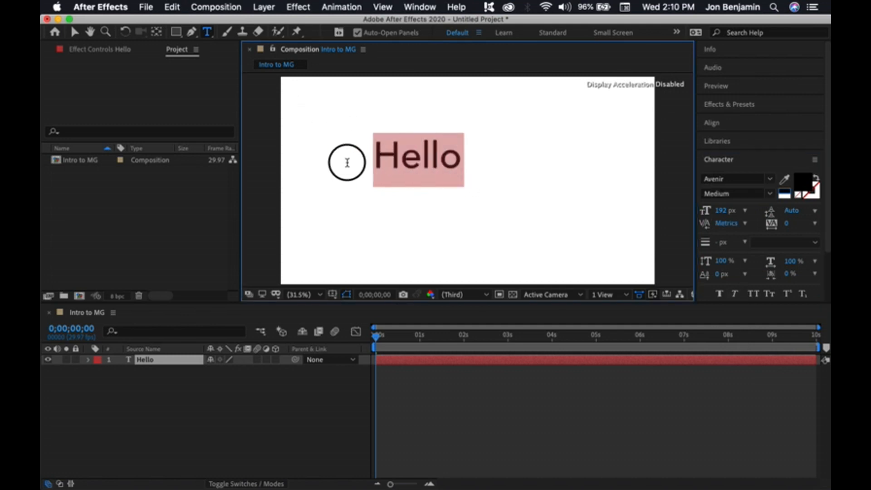
left_click(380, 163)
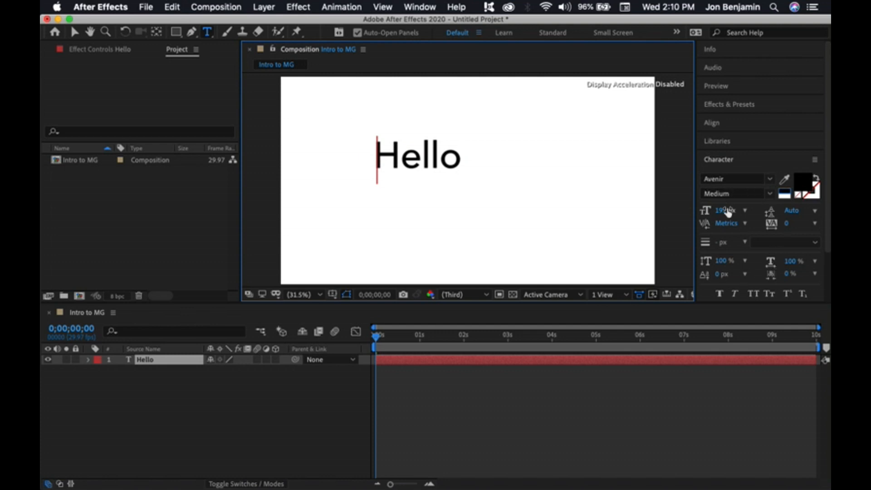
left_click_drag(724, 213, 740, 219)
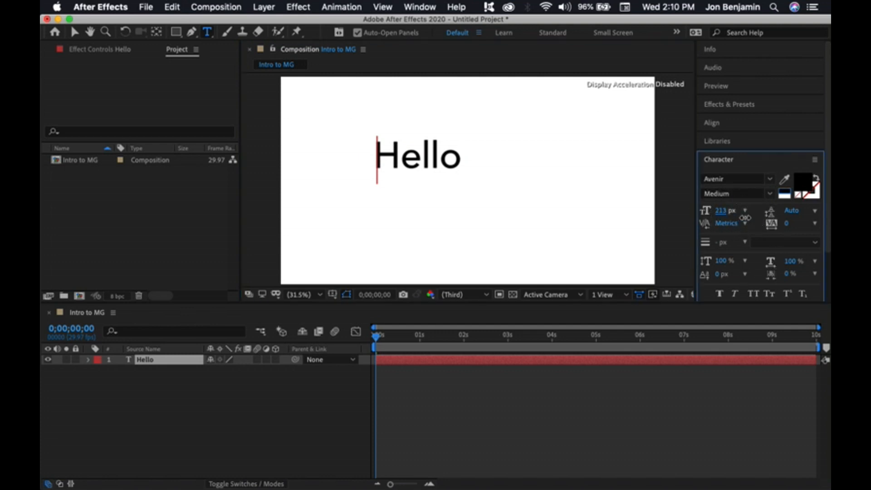
left_click(403, 158)
Select the whole word Hello and set its font size to 200 px
left_click_drag(375, 159, 482, 155)
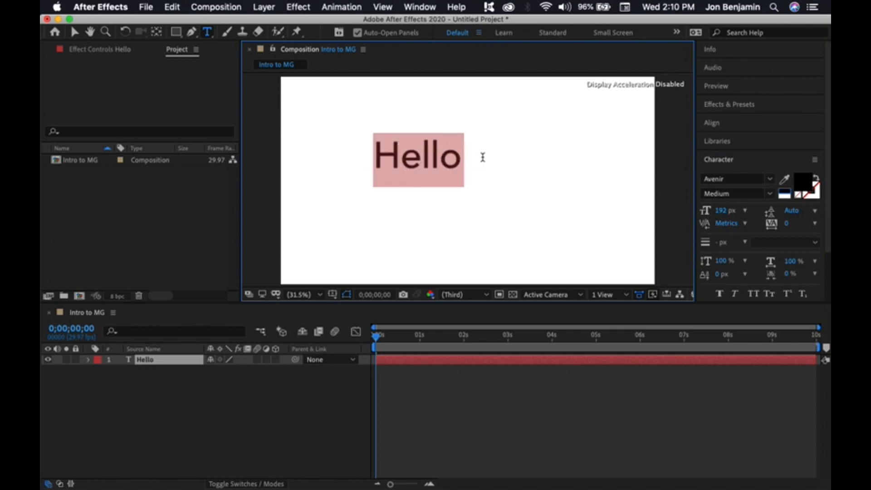
mouse_move(721, 210)
left_mouse_down()
mouse_move(754, 214)
mouse_move(714, 214)
mouse_move(733, 210)
mouse_move(721, 211)
left_mouse_up()
left_click(725, 211)
type("200")
key("Return")
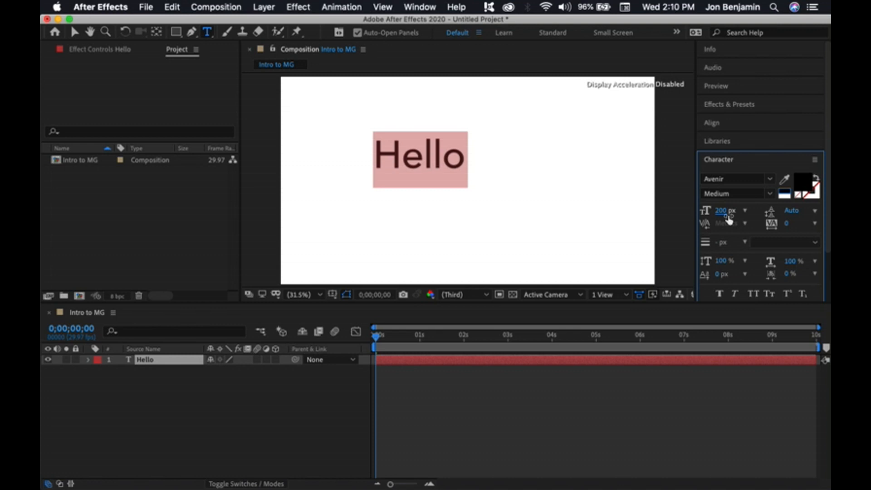
Enlarge the selected Hello text to 280 px and deselect its characters
left_click_drag(726, 212, 776, 221)
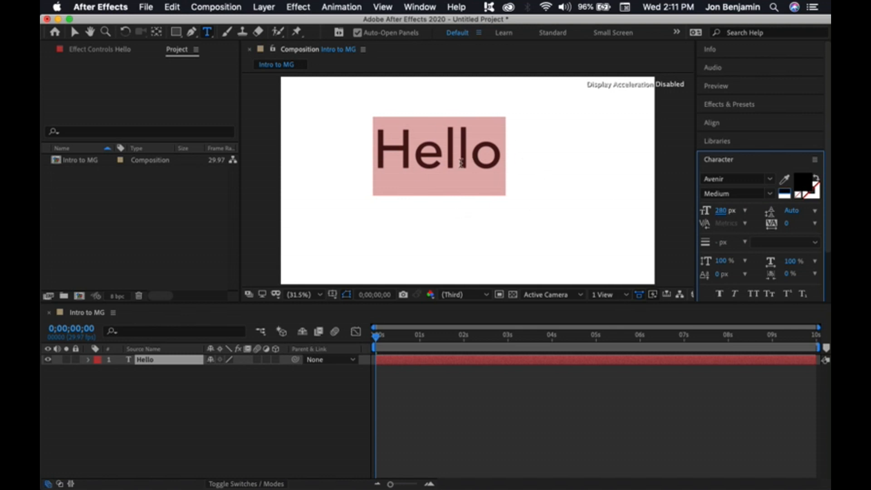
left_click(467, 149)
left_click_drag(478, 149, 392, 151)
left_click(482, 154)
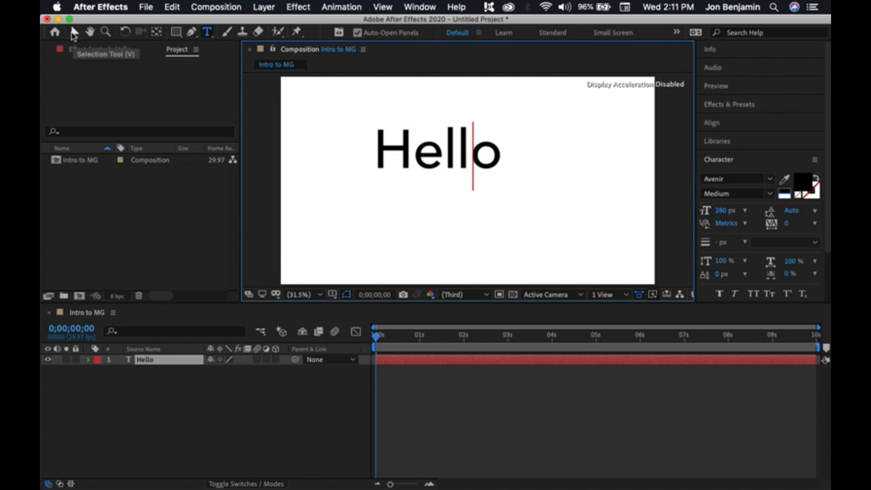
Move the Hello text to the middle of the composition, at a position of about 623, 600
left_click(73, 33)
left_click(403, 155)
left_click_drag(403, 154, 435, 176)
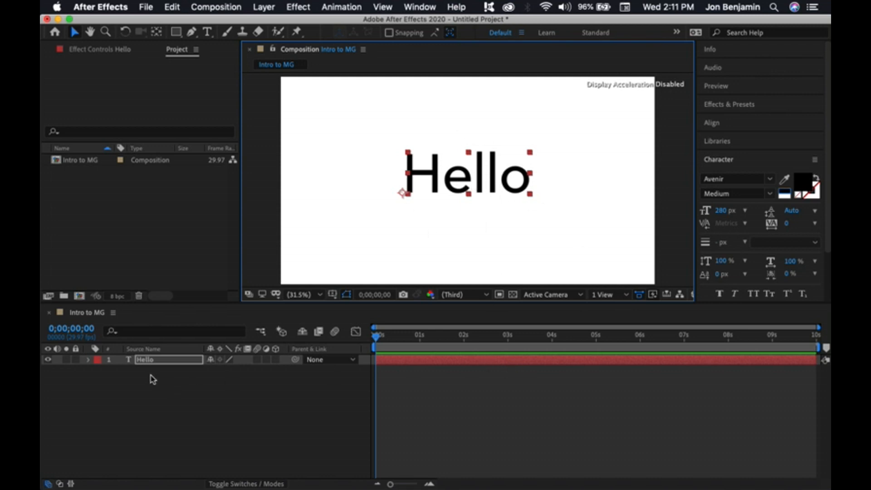
Deselect the Hello layer and expand its Transform properties in the timeline
left_click(183, 405)
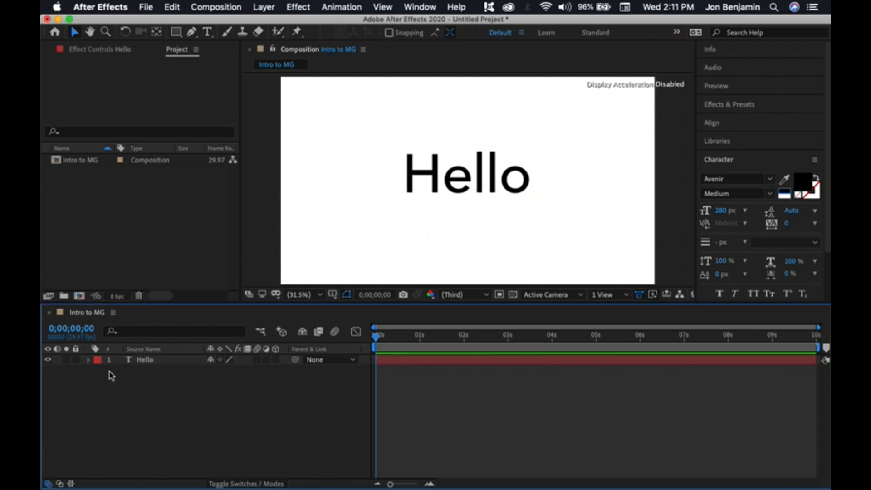
left_click(89, 359)
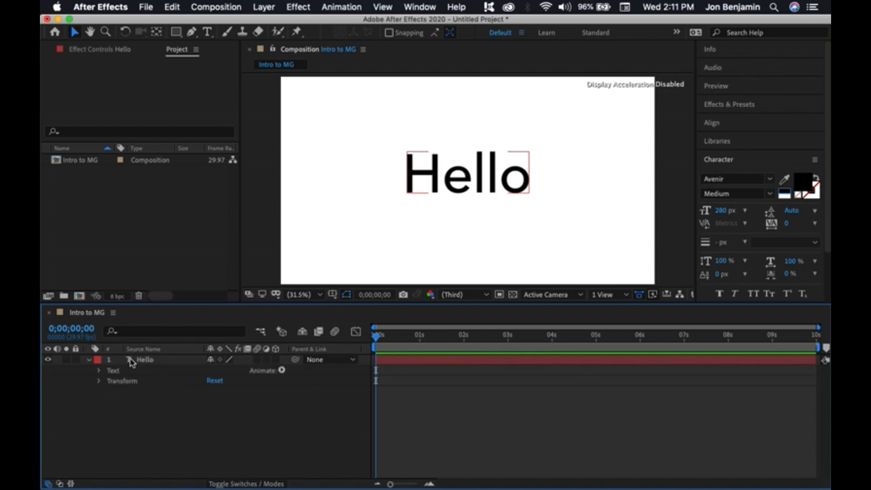
left_click(100, 382)
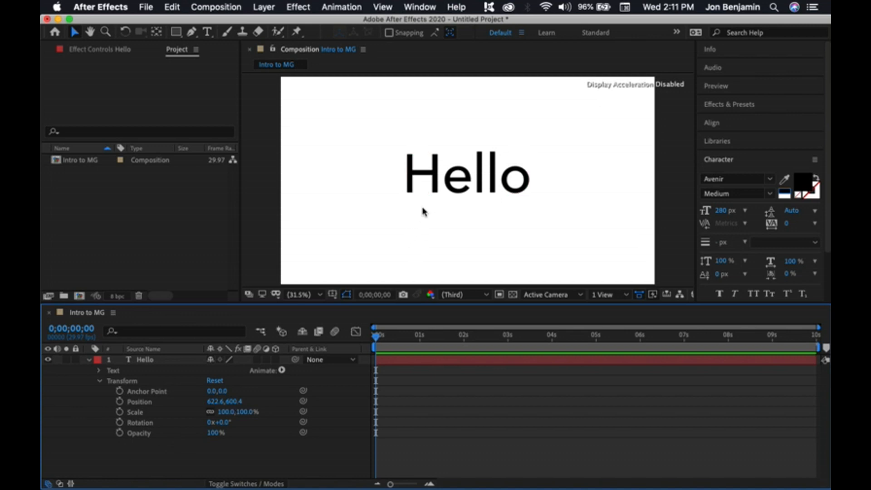
Move the Hello text to the left side of the composition, to a position of about 108, 658
left_click(431, 194)
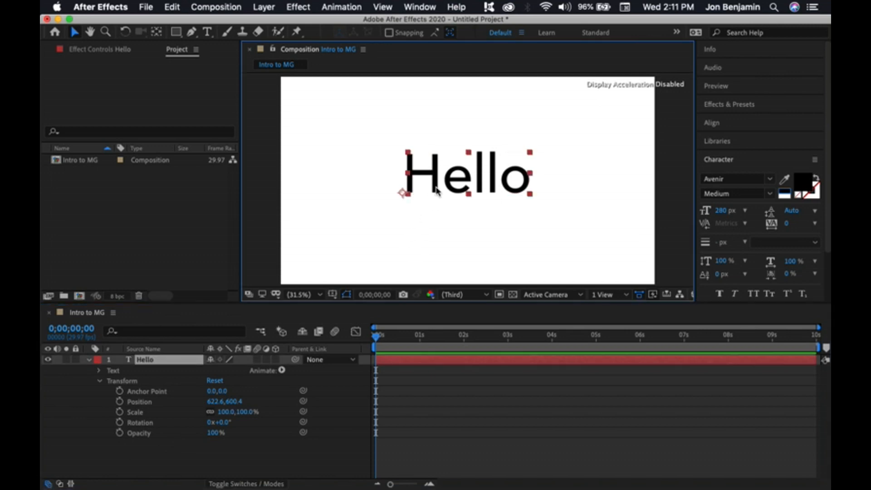
left_click_drag(436, 190, 332, 185)
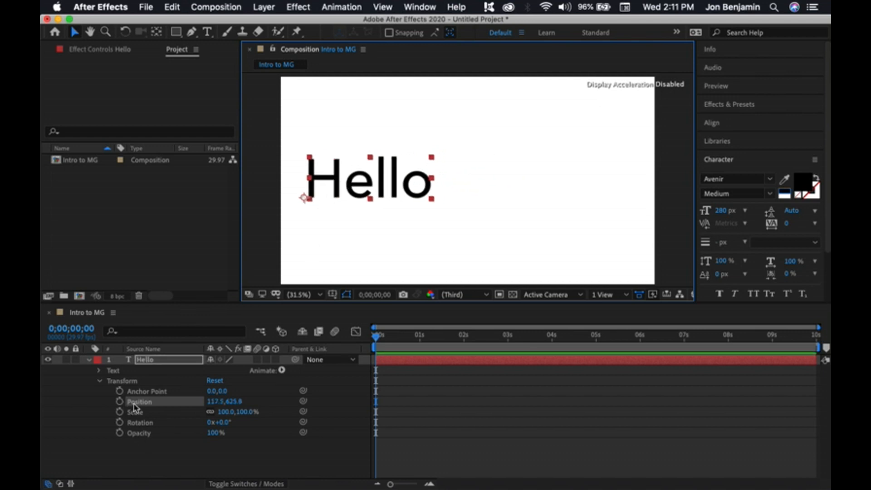
left_click_drag(336, 193, 370, 180)
left_click_drag(227, 402, 225, 405)
left_click_drag(343, 183, 311, 198)
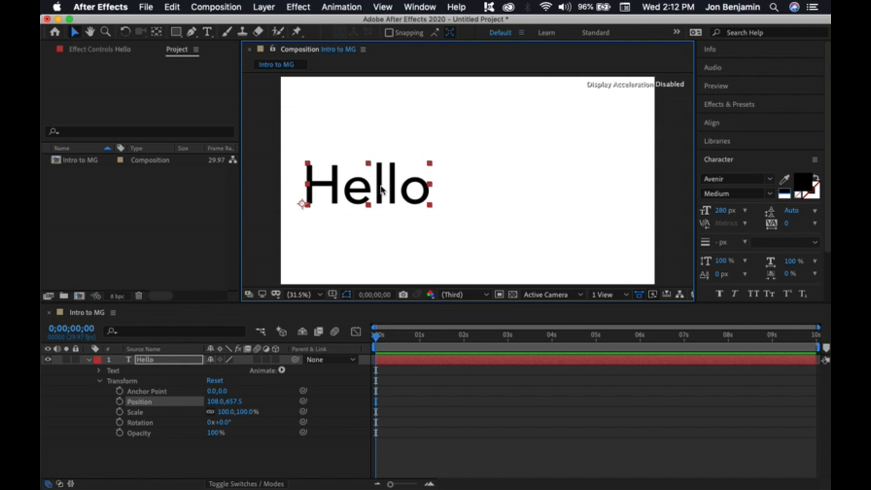
Add Position keyframes to the Hello layer at 0;00;00;00 and 0;00;01;29, keeping the same position at both
mouse_move(376, 337)
left_mouse_down()
mouse_move(555, 336)
mouse_move(374, 340)
left_mouse_up()
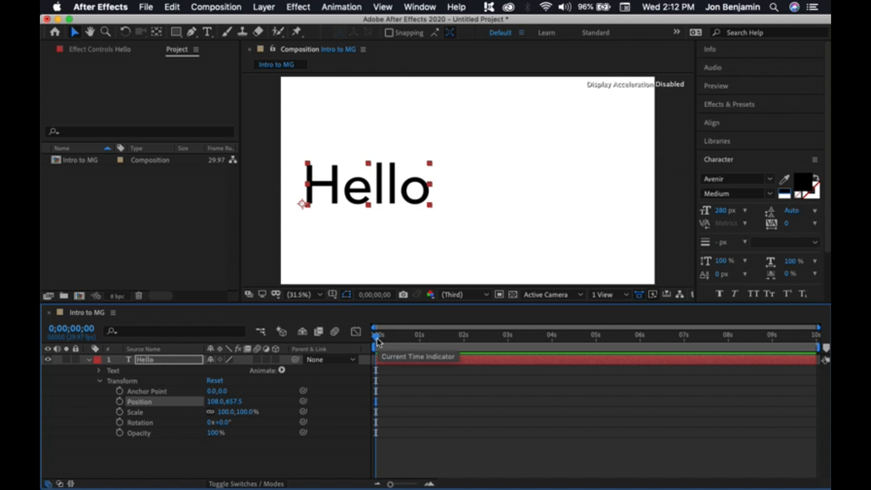
left_click(119, 402)
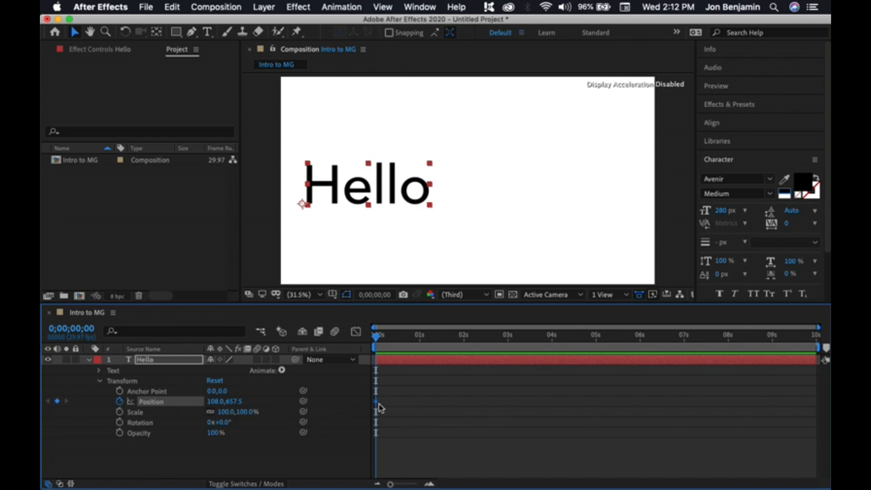
left_click_drag(375, 336, 463, 347)
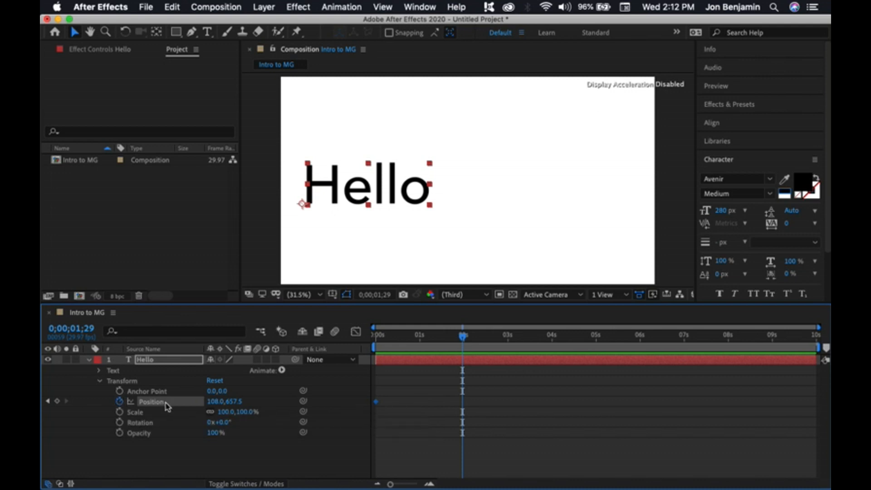
left_click(58, 402)
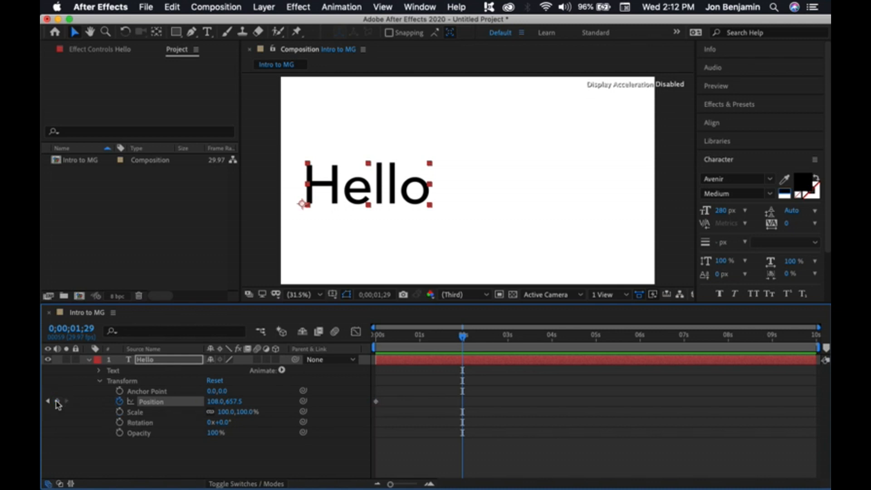
mouse_move(463, 336)
left_mouse_down()
mouse_move(367, 343)
mouse_move(459, 342)
mouse_move(460, 349)
left_mouse_up()
Examine how the playhead jumps between the two Position keyframes of the Hello layer, finishing at the one at 0;00;01;29
left_click(48, 401)
left_click(66, 401)
left_click(48, 401)
left_click(66, 401)
left_click(48, 401)
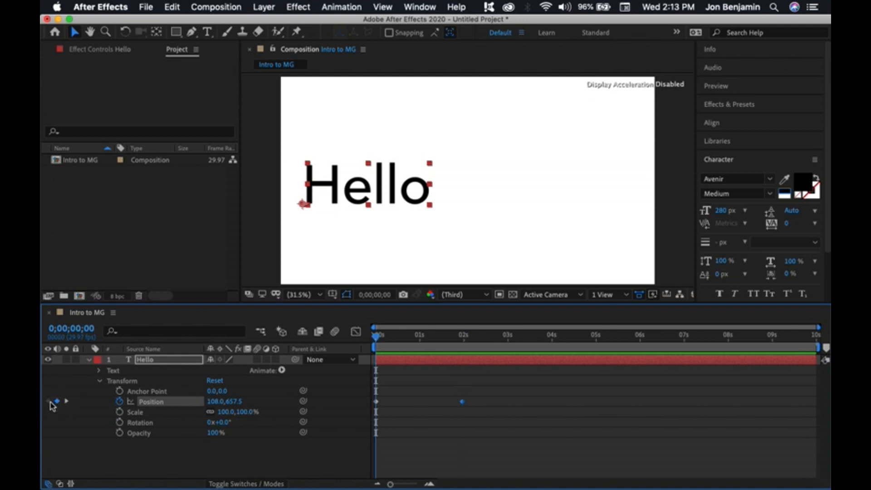
left_click(379, 338)
left_click_drag(379, 338, 455, 338)
left_click(66, 401)
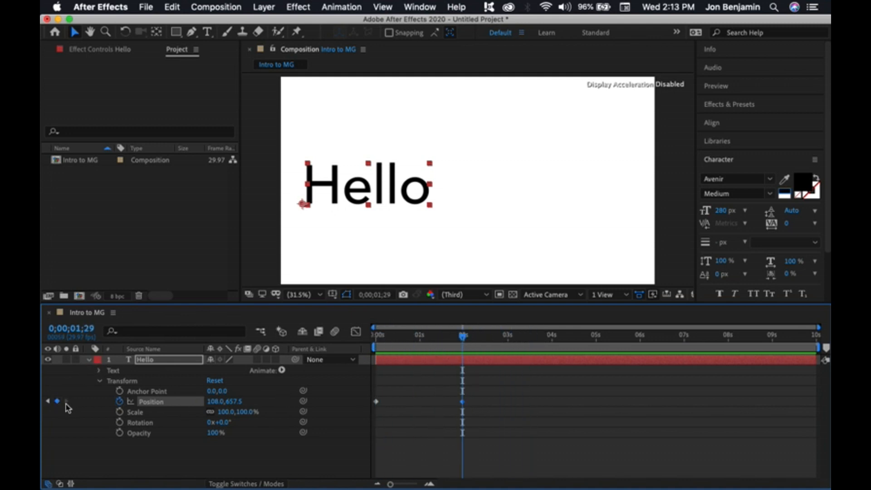
left_click(48, 401)
left_click(67, 401)
Try moving the Hello text freehand across the composition at 0;00;01;29, and undo both moves
left_click_drag(370, 200, 553, 200)
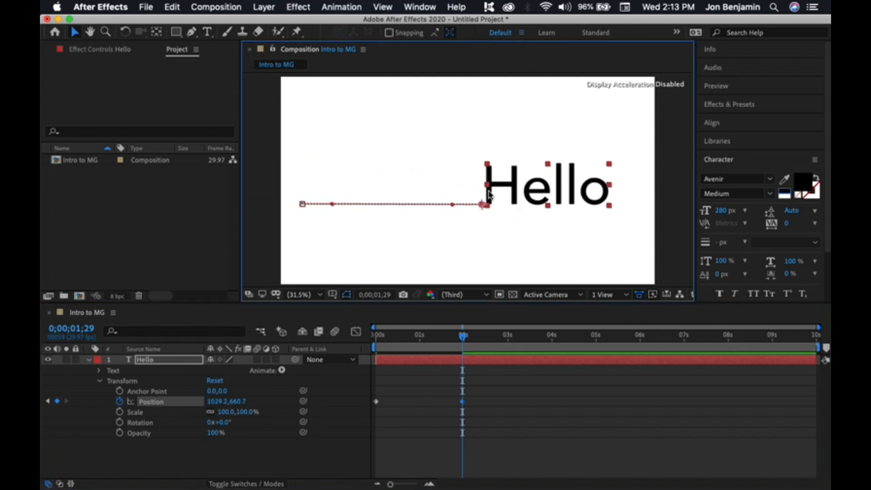
left_click_drag(513, 194, 438, 227)
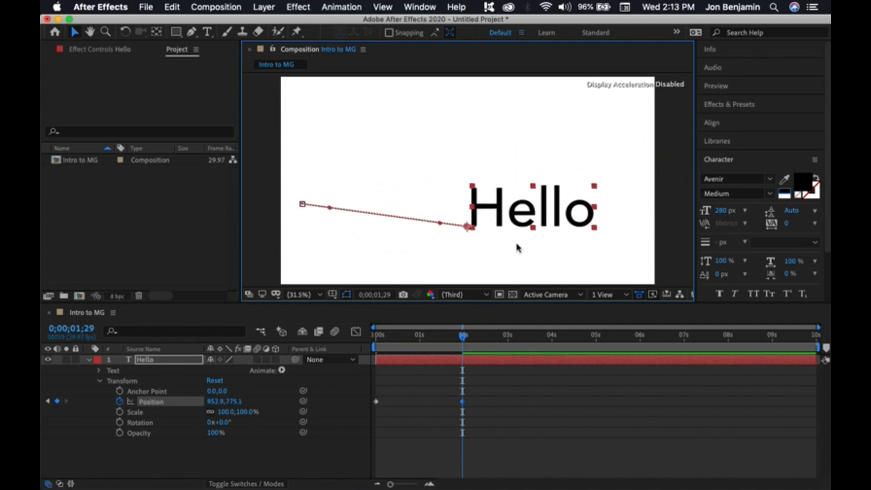
key("super+z")
key("super+z")
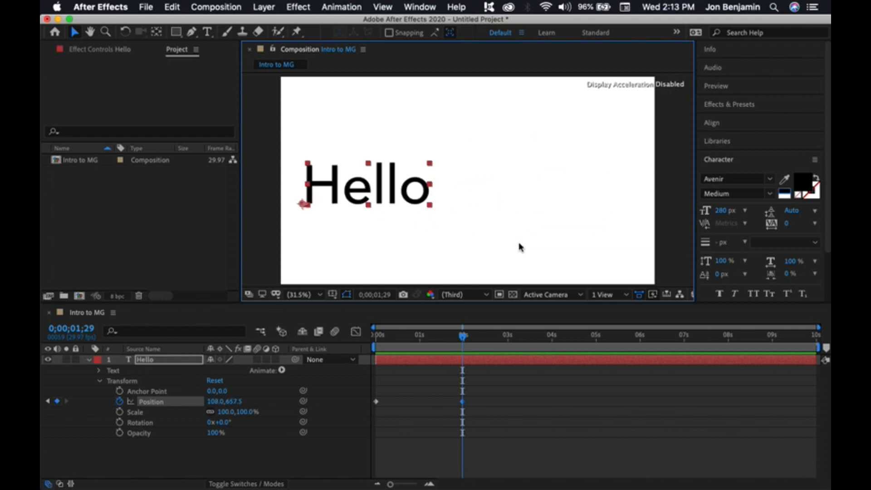
left_click(172, 7)
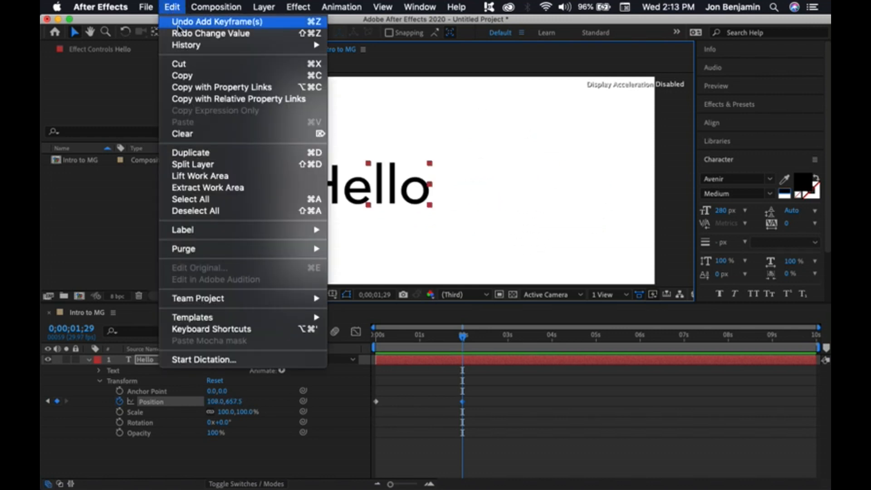
left_click(485, 195)
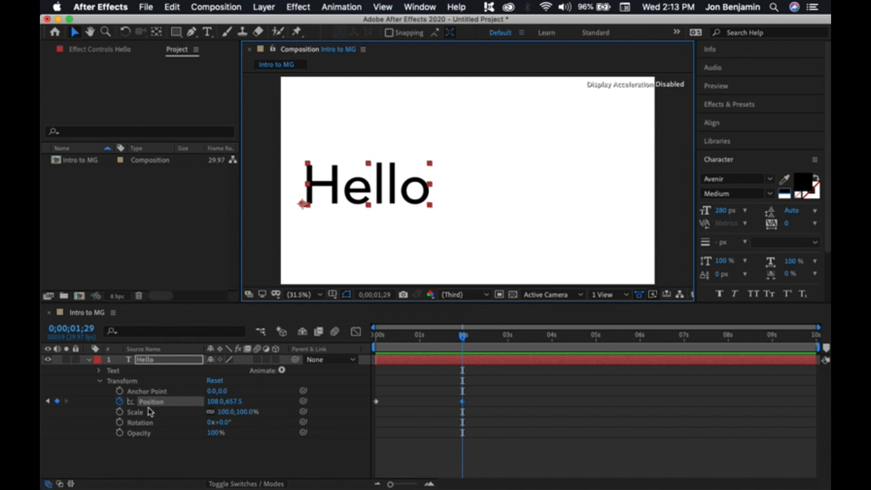
Set the horizontal Position of the Hello layer to 1219.0 at the 0;00;01;29 keyframe
left_click_drag(215, 408, 494, 401)
key("super+z")
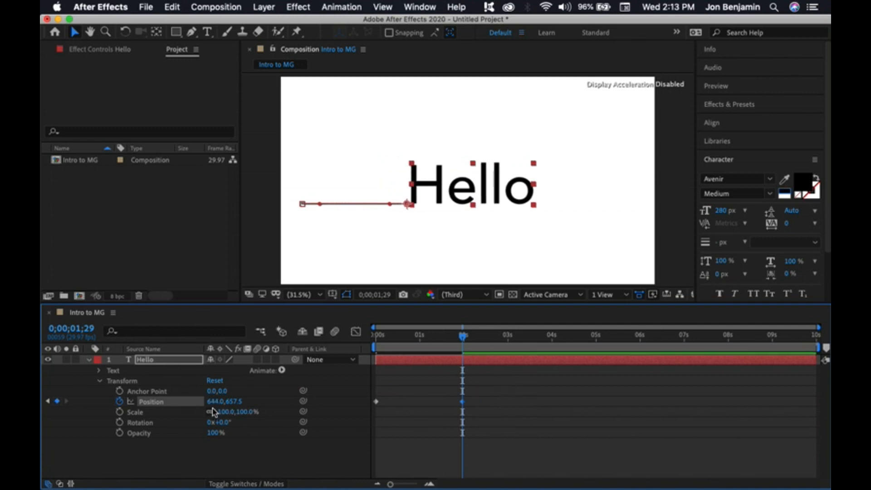
left_click_drag(212, 405, 574, 414)
Preview the Hello text's movement between its two Position keyframes by playing from the start and scrubbing the timeline
left_click_drag(462, 336, 375, 344)
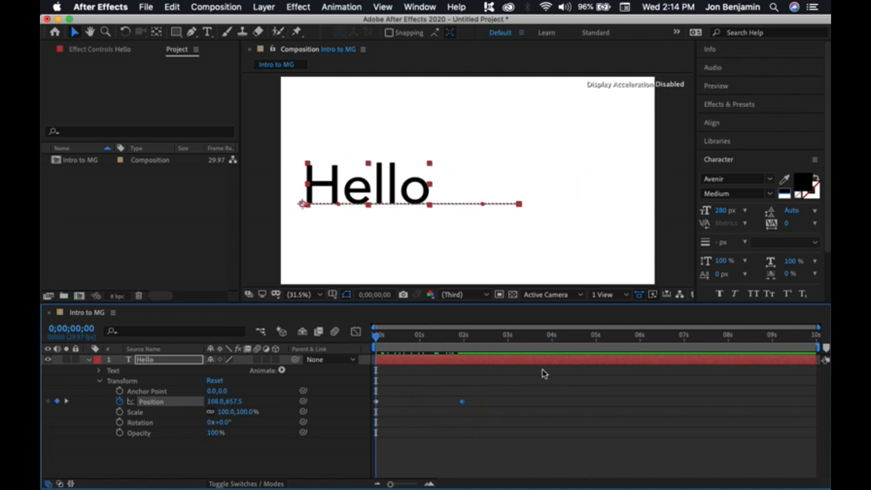
left_click(545, 373)
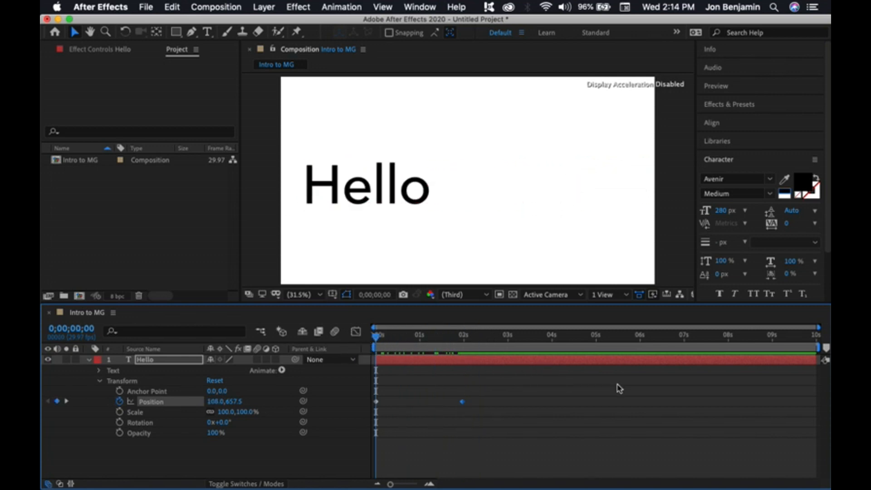
key("space")
key("space")
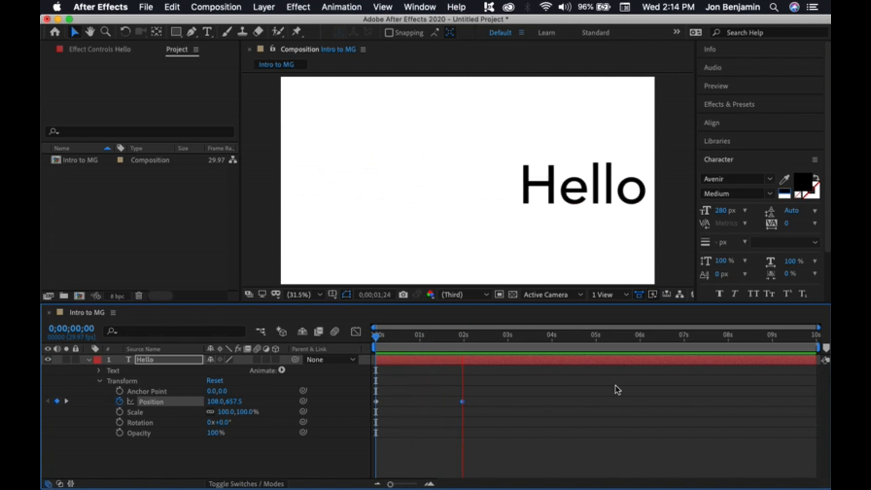
key("space")
left_click_drag(488, 341, 346, 340)
key("space")
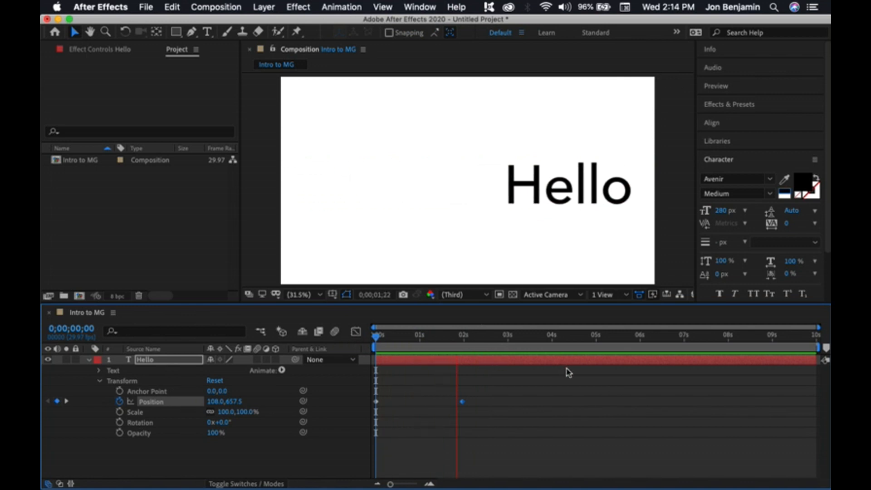
key("space")
left_click_drag(472, 338, 371, 341)
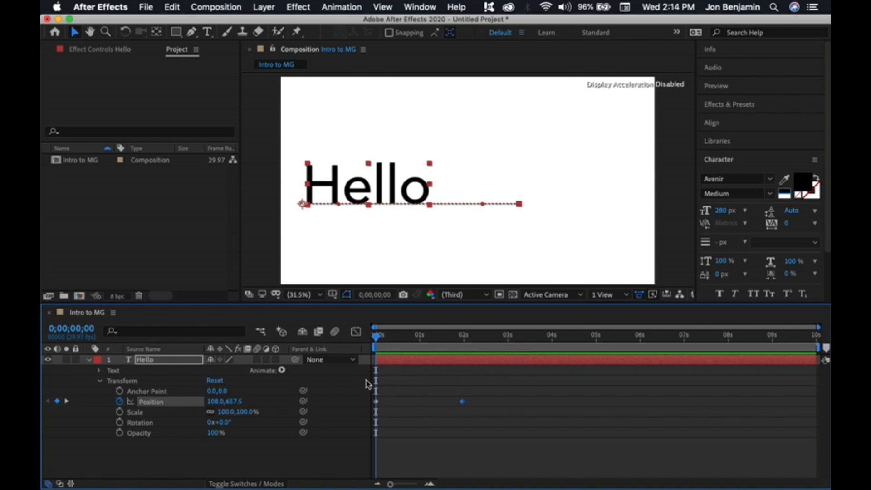
left_click_drag(376, 338, 425, 343)
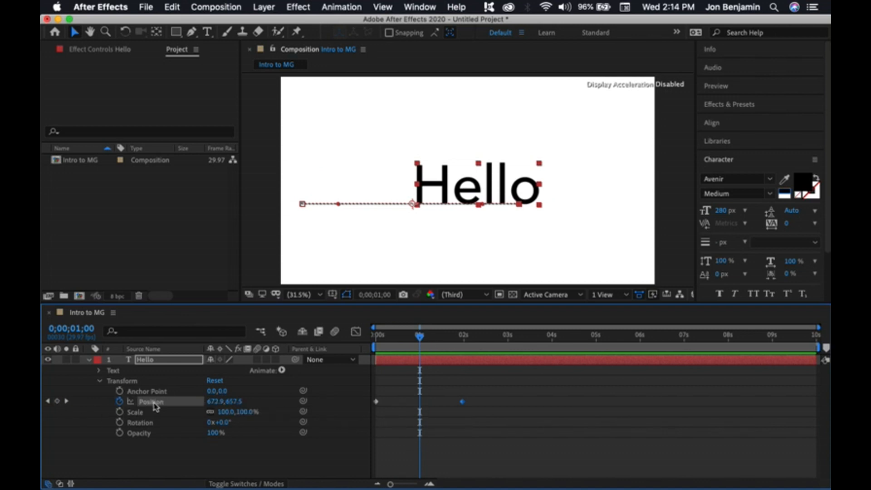
Add Scale keyframes to the Hello layer at 0;00;00;00 and 0;00;01;29, in line with its Position keyframes
left_click(48, 402)
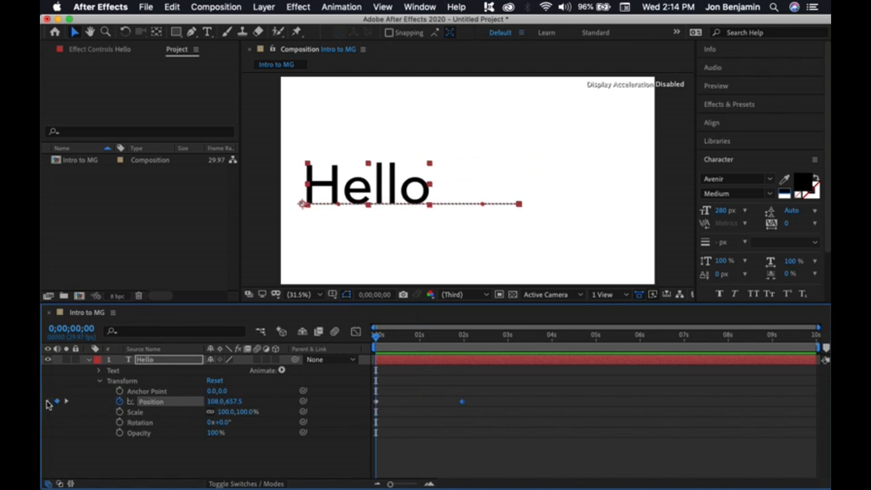
left_click(120, 412)
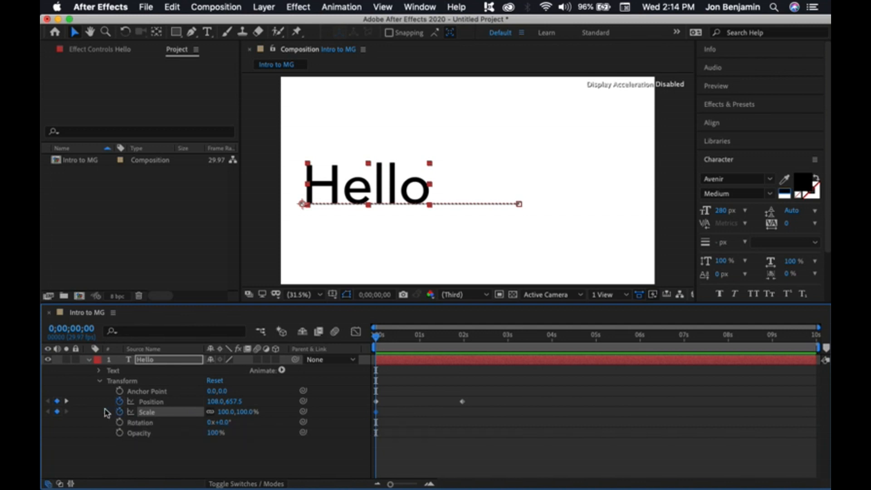
left_click(67, 402)
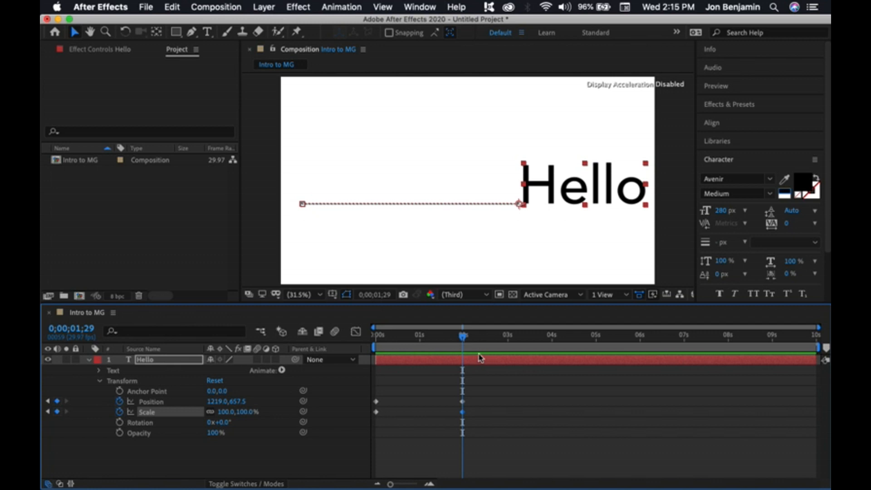
Set the Hello layer's Scale to 215% at the 0;00;01;29 keyframe
left_click_drag(469, 342, 351, 350)
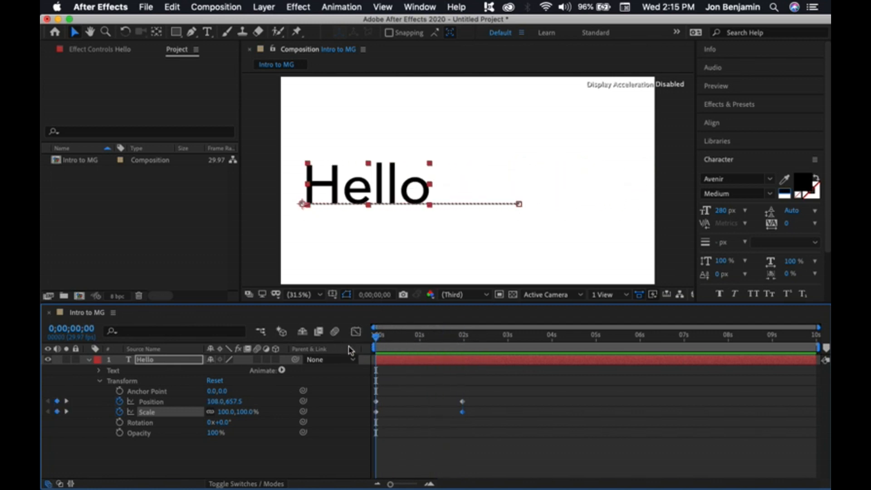
left_click(376, 412)
left_click(67, 412)
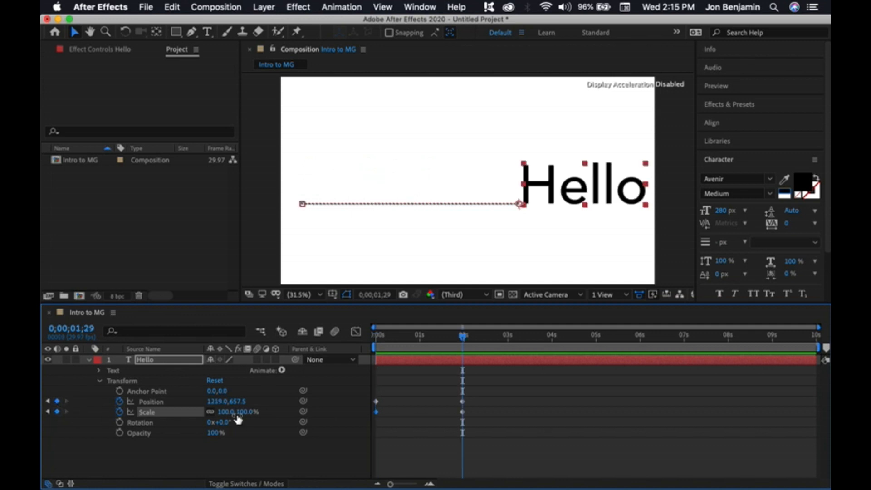
left_click_drag(242, 415, 315, 414)
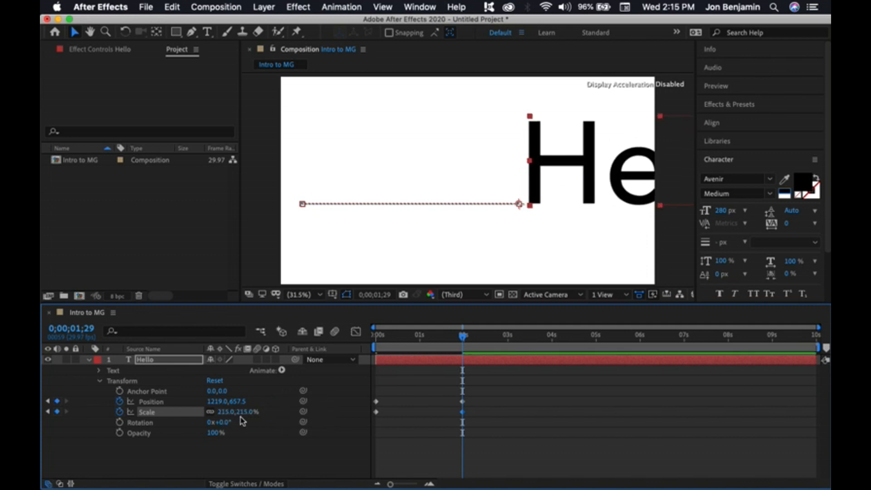
Preview the combined position and scale animation from the start and return the playhead to 0;00;00;00
left_click_drag(458, 341, 360, 346)
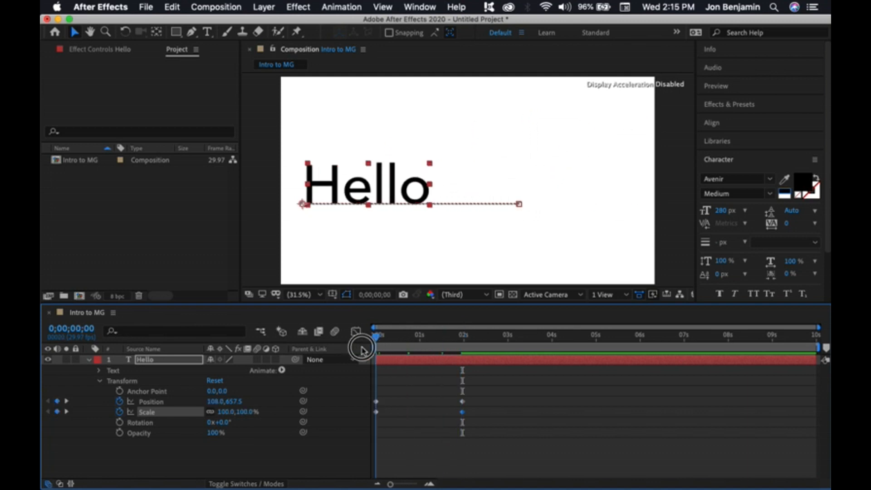
key("space")
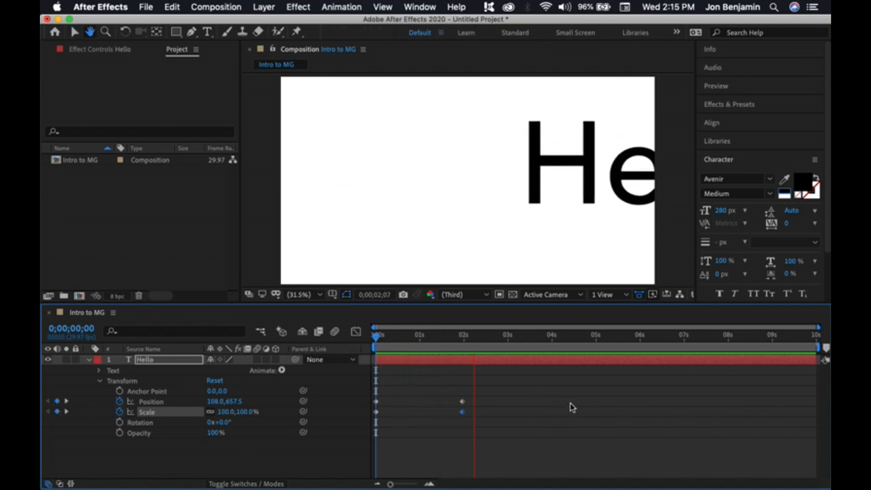
key("space")
left_click_drag(439, 341, 350, 340)
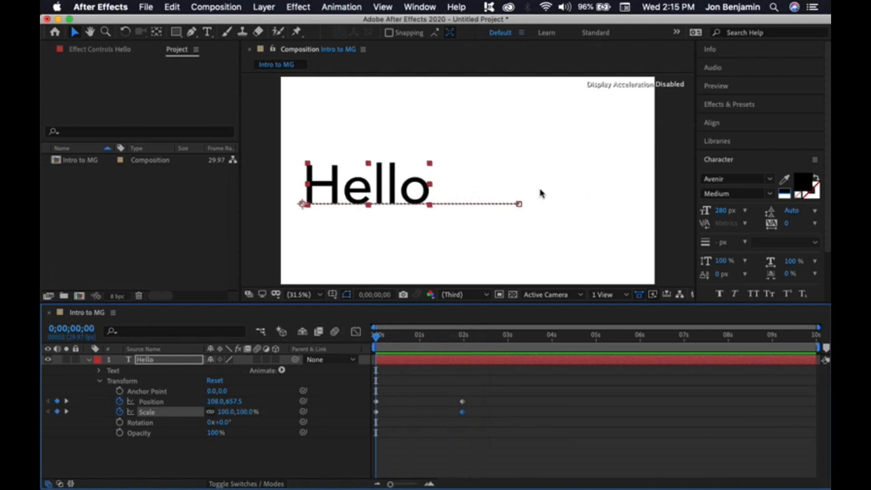
left_click_drag(380, 337, 351, 348)
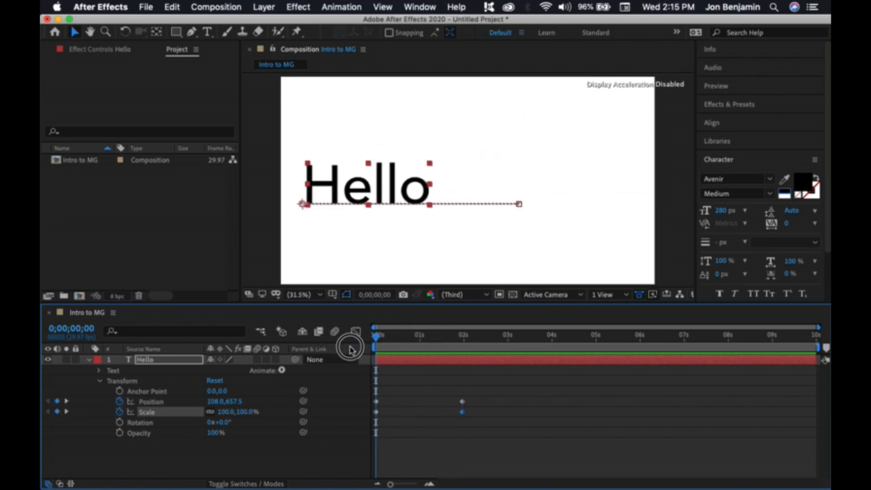
Set the Hello layer's horizontal Position to 493 at its 0;00;01;29 keyframe so the enlarged word fits the frame
left_click(462, 403)
left_click(64, 402)
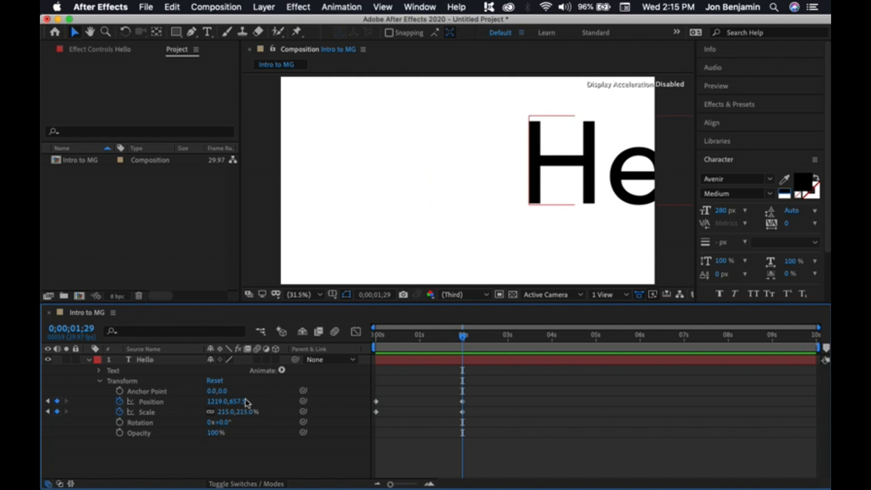
left_click_drag(221, 405, 50, 405)
left_click_drag(217, 404, 50, 407)
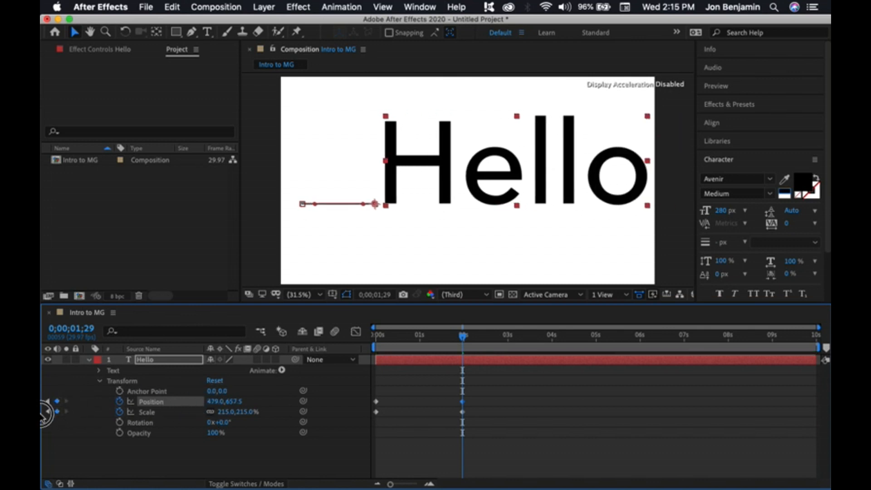
Preview the corrected position and scale animation from the start and return the playhead to 0;00;00;00
left_click_drag(466, 340, 262, 353)
key("space")
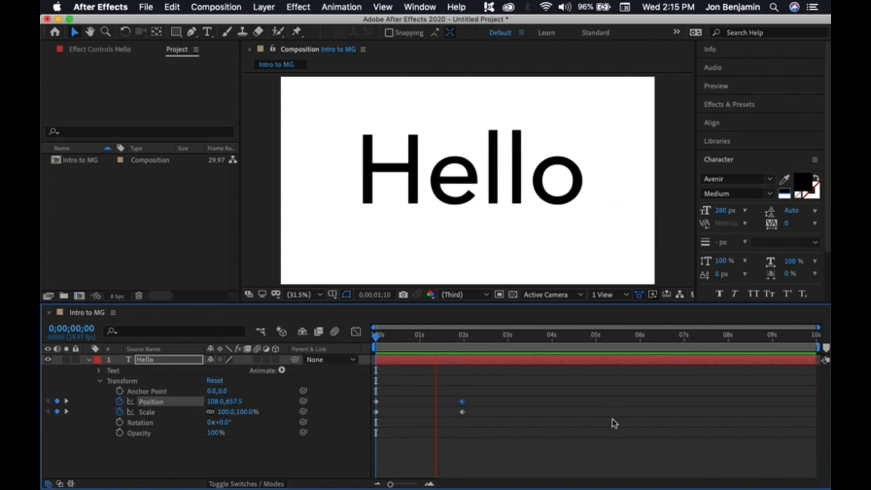
key("space")
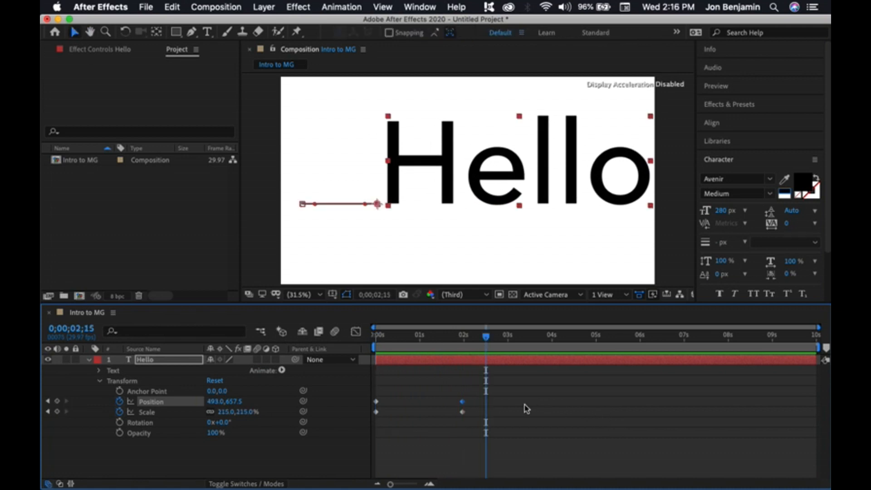
left_click_drag(485, 341, 342, 355)
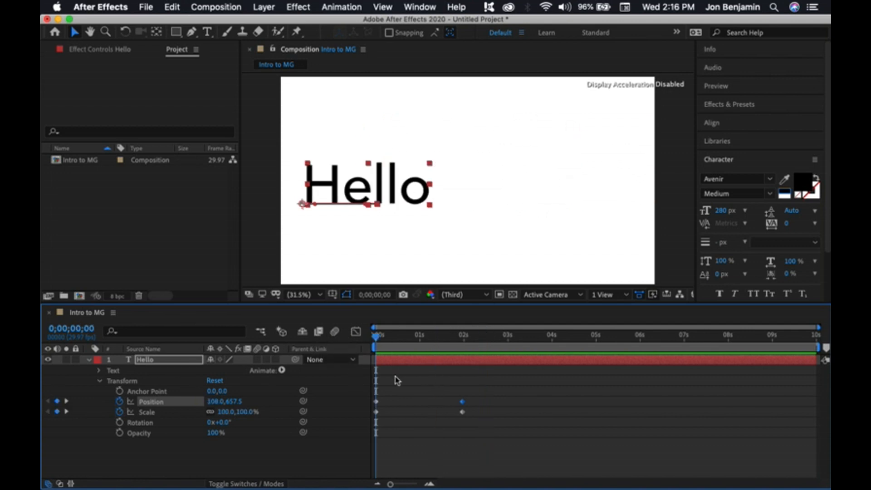
Add Rotation keyframes to the Hello layer at 0;00;00;00 and 0;00;01;29, in line with the Scale keyframes
left_click(119, 422)
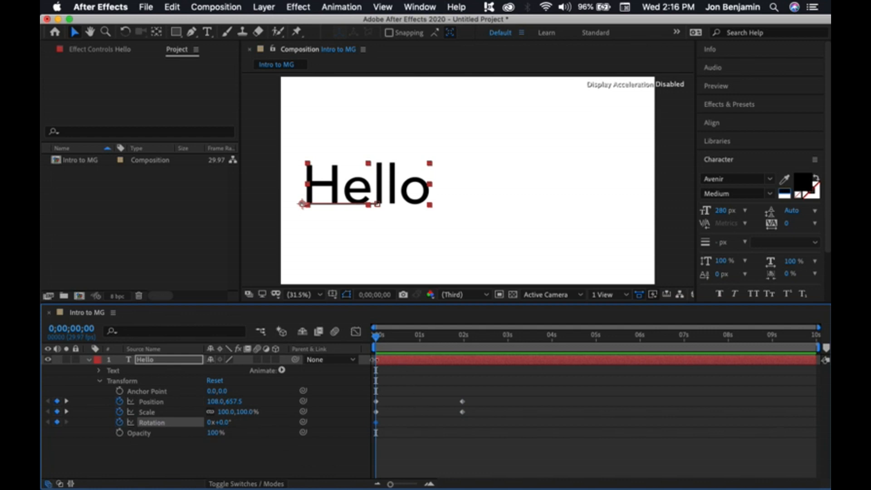
left_click(67, 412)
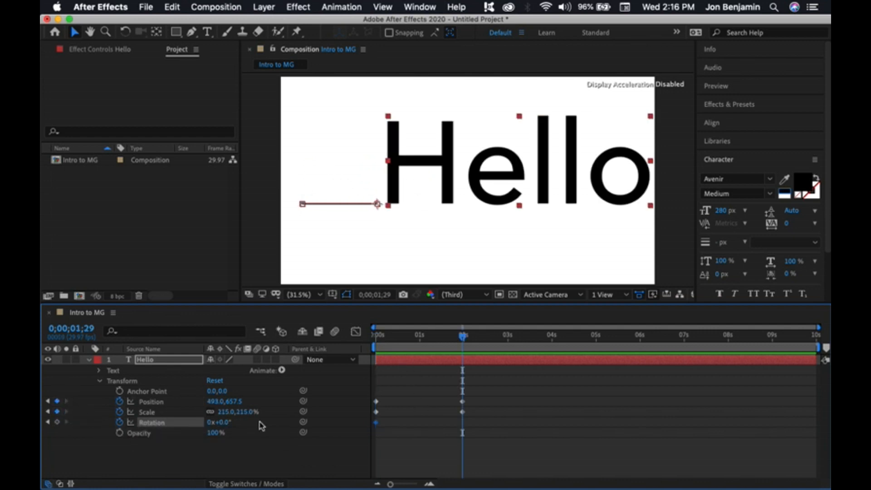
left_click(56, 421)
Set the Hello layer's Rotation to 90° at the 0;00;01;29 keyframe
mouse_move(224, 422)
left_mouse_down()
mouse_move(272, 432)
mouse_move(216, 426)
mouse_move(230, 430)
left_mouse_up()
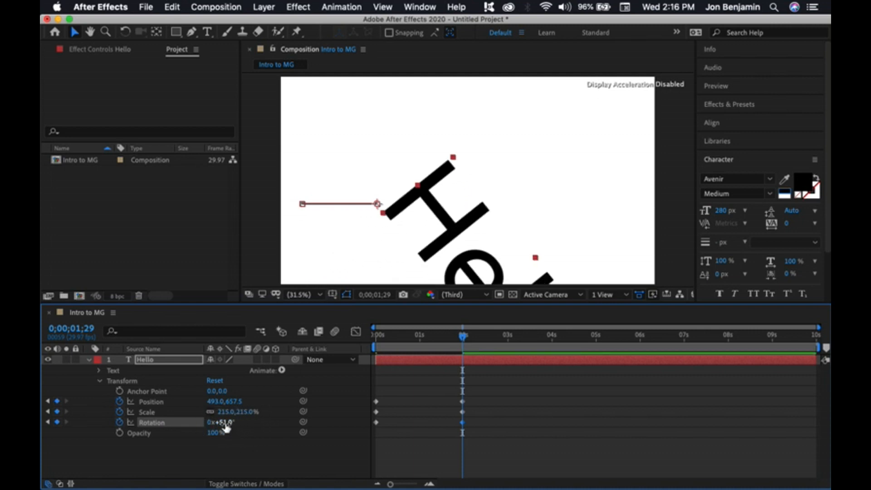
left_click(224, 423)
type("90")
key("Tab")
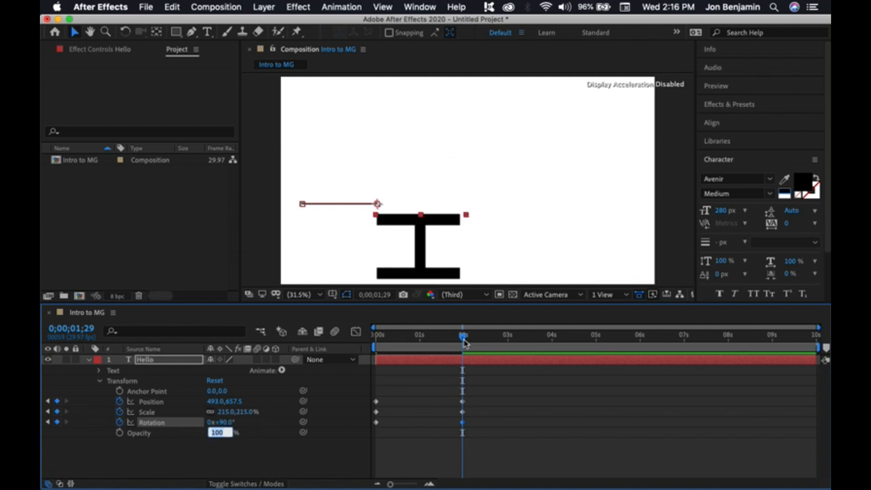
Preview the Hello animation with its rotation from the start and move the playhead back to the beginning
left_click_drag(464, 343, 356, 354)
key("space")
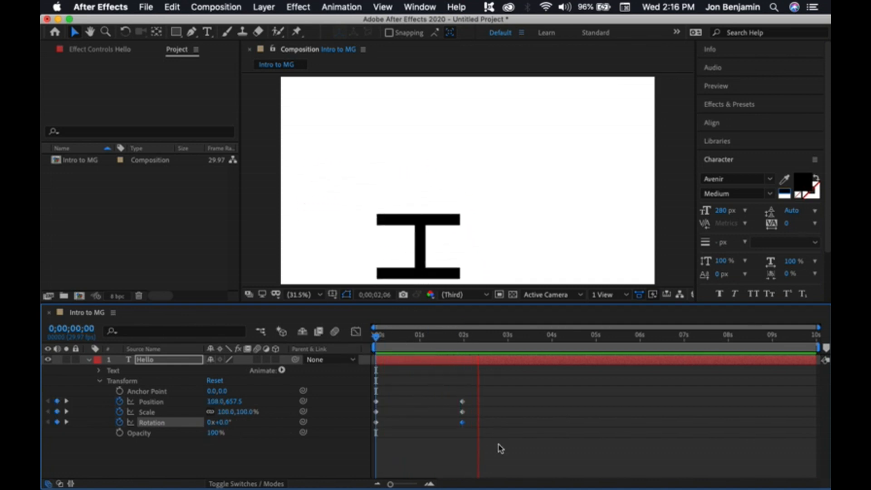
key("space")
left_click_drag(517, 344, 363, 346)
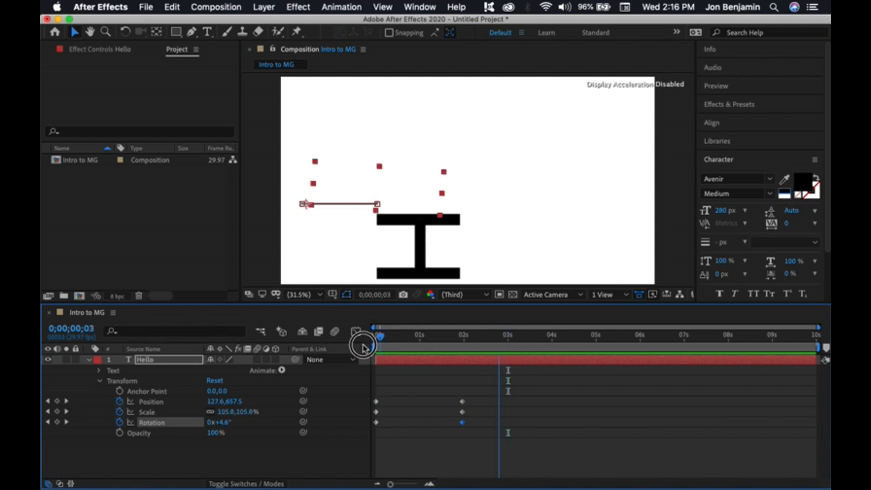
Adjust the Hello layer's keyframes to vertical Position 851.5 and Scale 12% at 0;00;00;00, and vertical Position 77.5 and Scale 127% at 0;00;01;29
left_click(67, 402)
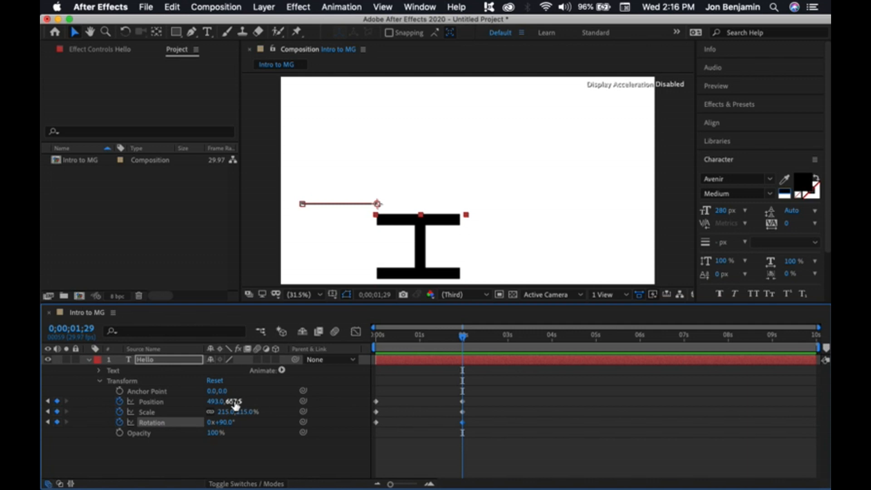
left_click_drag(235, 405, 90, 404)
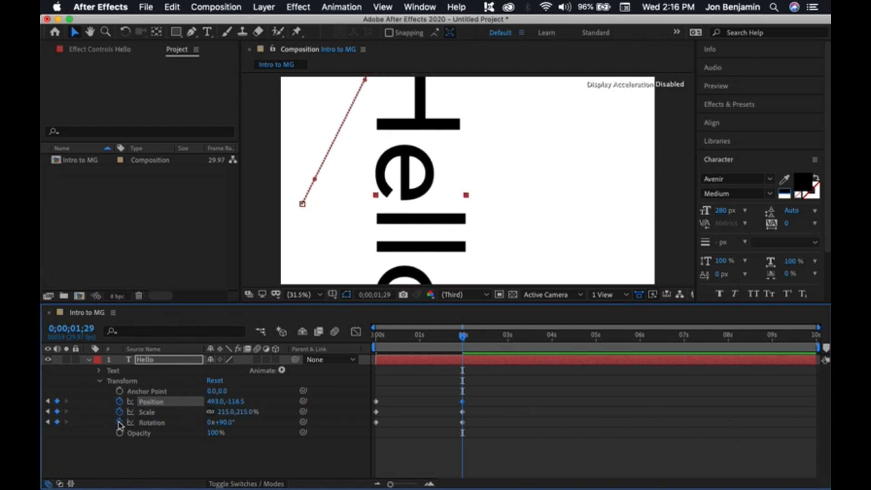
left_click(149, 413)
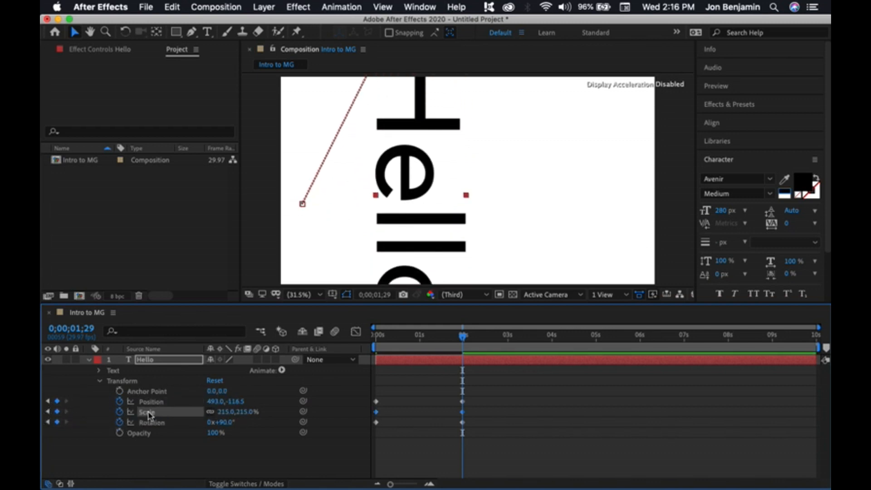
left_click_drag(224, 412, 356, 399)
left_click(168, 403)
key("super+z")
Deselect the Hello layer, preview the adjusted movement, scaling and rotation from the start, and return to 0;00;00;00
left_click_drag(467, 340, 355, 351)
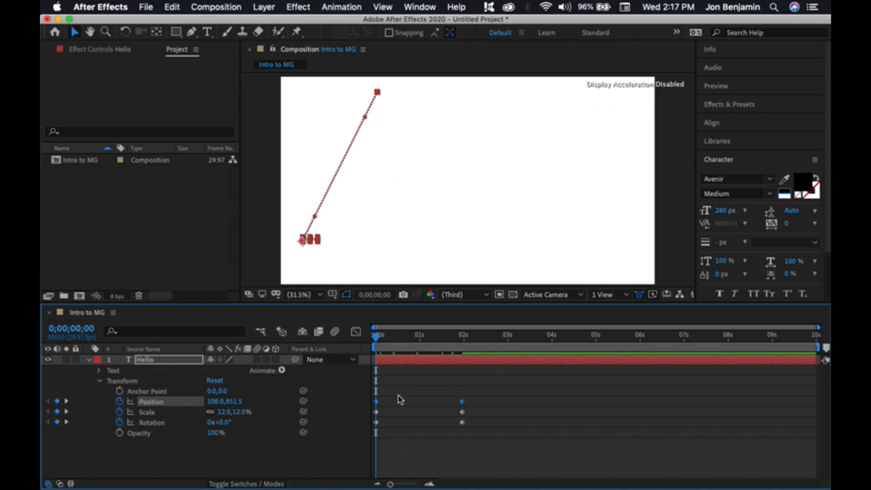
left_click(463, 443)
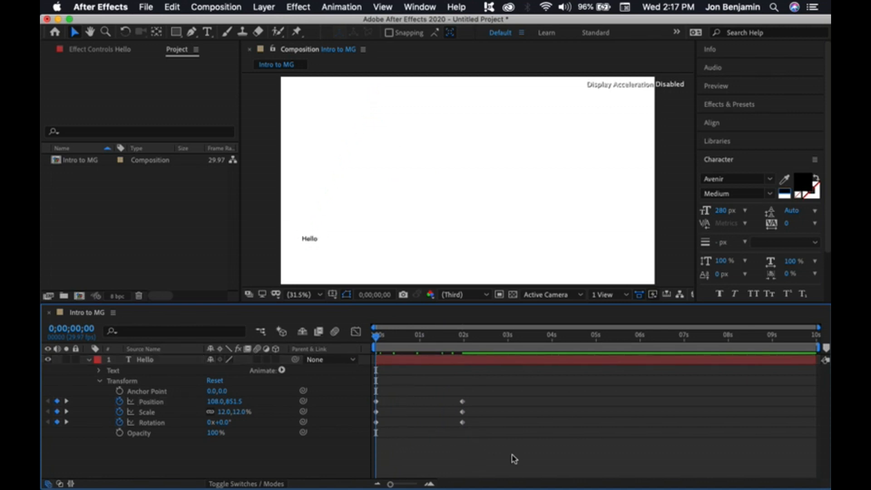
key("space")
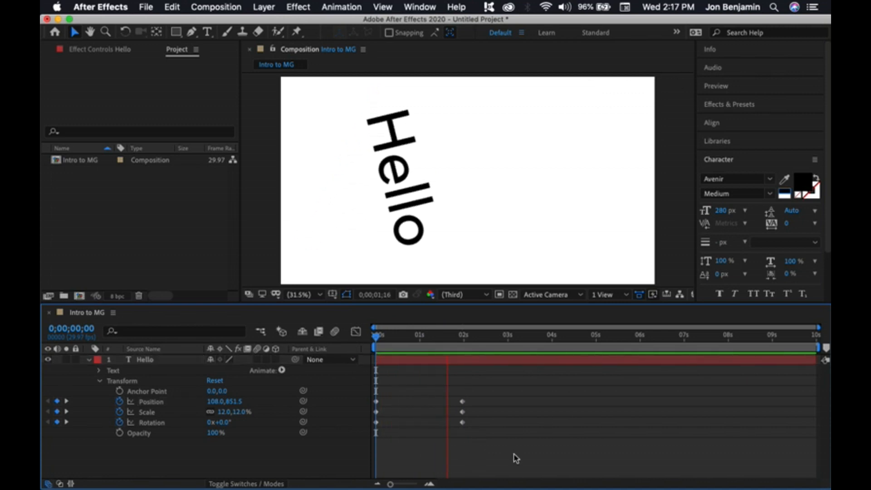
key("space")
left_click_drag(484, 339, 365, 356)
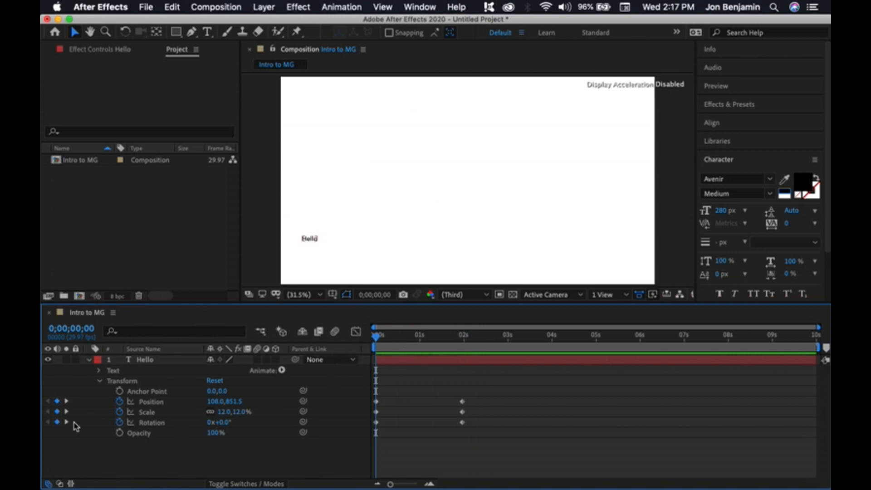
Add Opacity keyframes to the Hello layer at 0;00;00;00 and 0;00;01;29, in line with the Rotation keyframes
left_click_drag(376, 337, 357, 347)
left_click(120, 433)
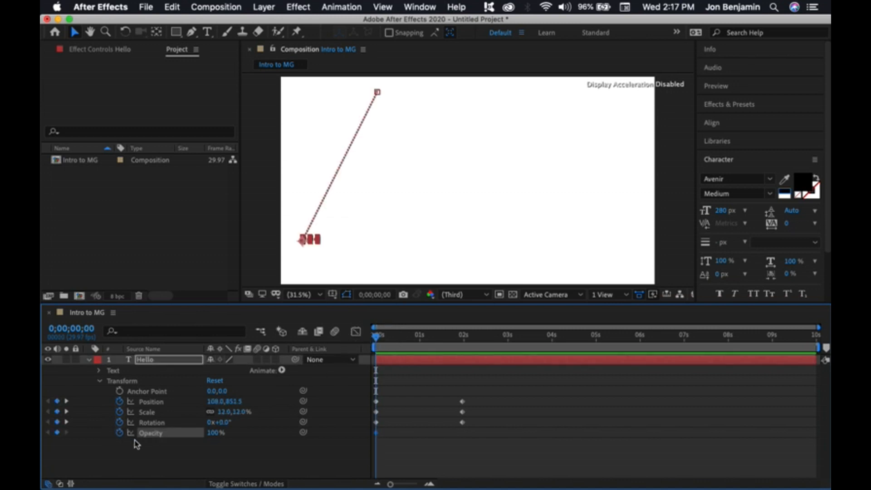
left_click(66, 423)
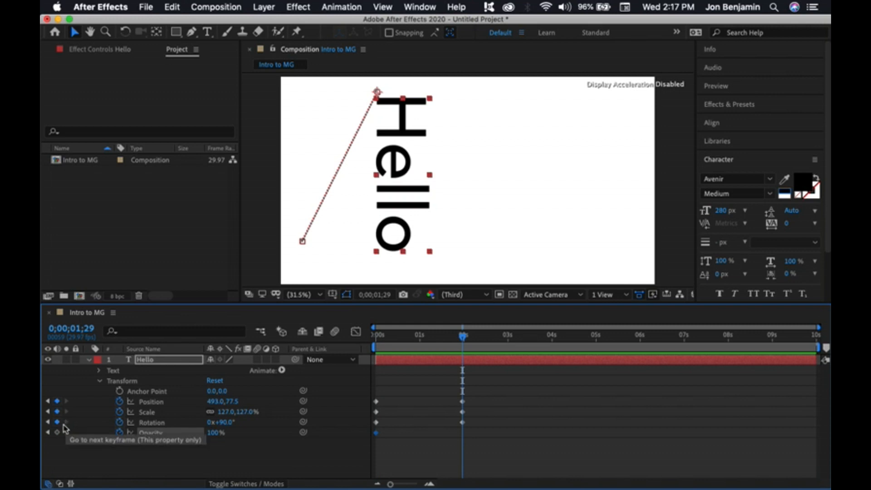
left_click(58, 432)
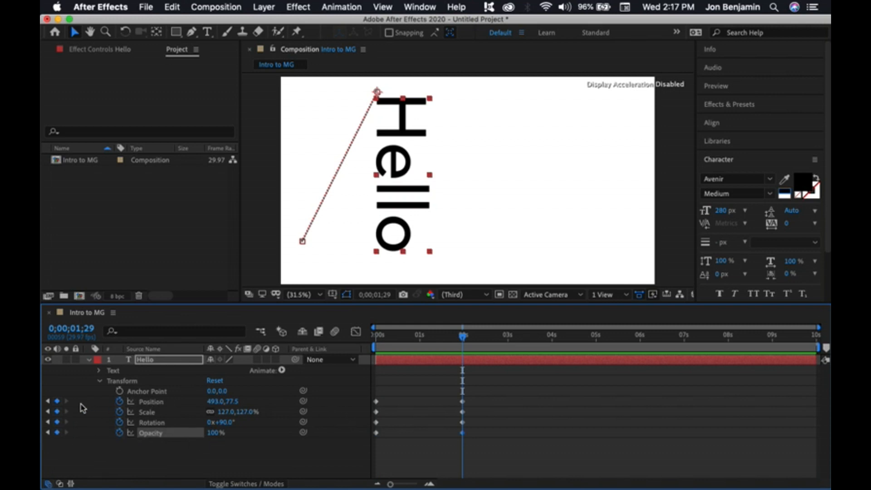
Set the Hello layer's Opacity to 0% at the 0;00;00;00 keyframe and deselect the layer
left_click(47, 432)
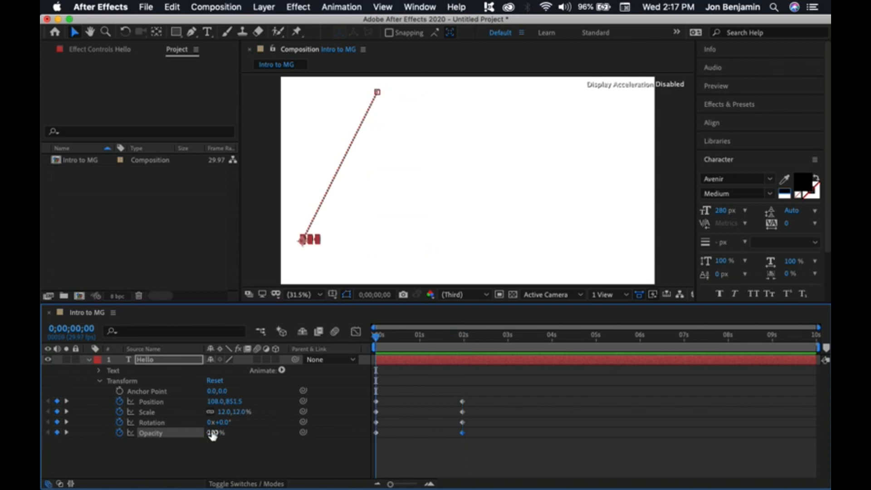
left_click_drag(213, 433, 123, 440)
left_click(314, 460)
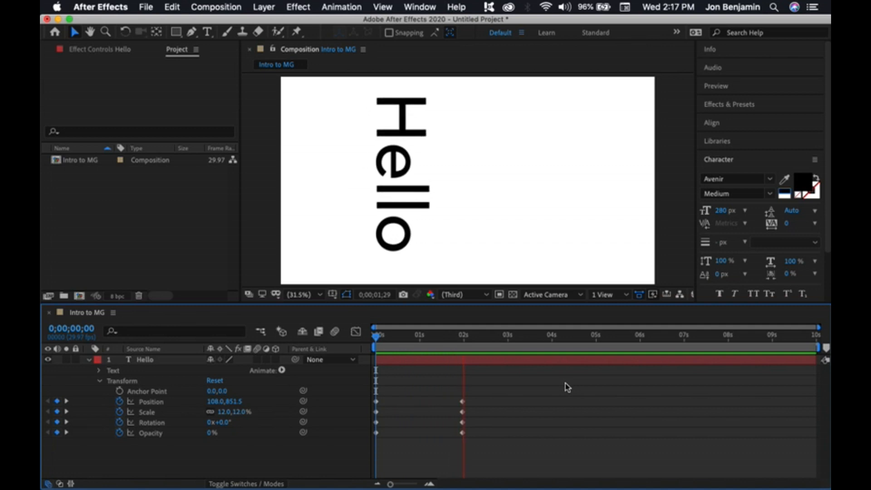
Preview the fade-in together with the other transform animations from the start and rewind to 0;00;00;00
left_click_drag(504, 339, 354, 345)
key("space")
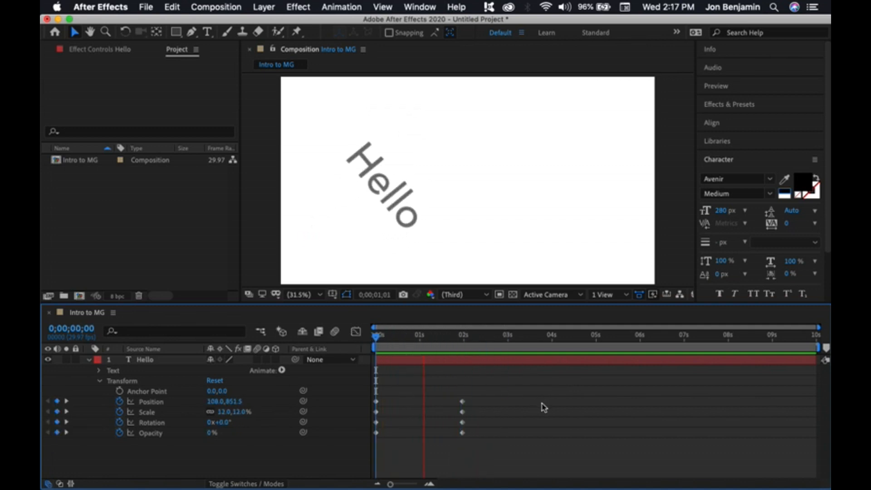
key("space")
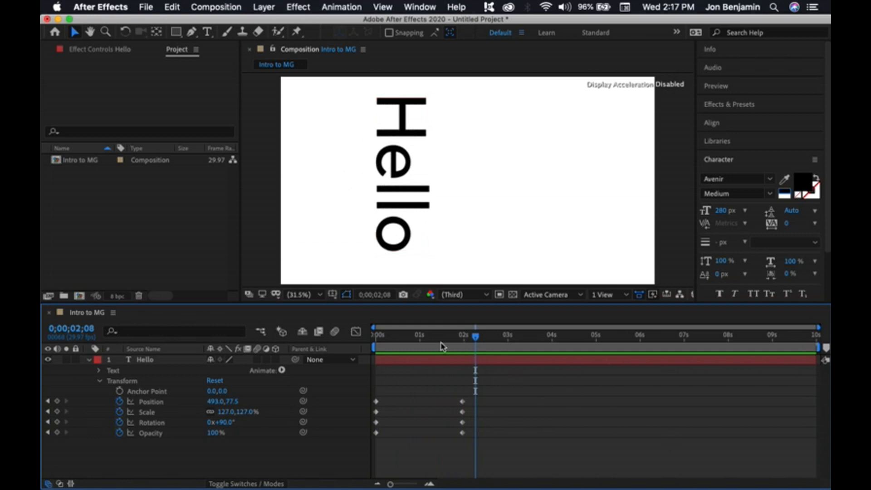
left_click(441, 341)
left_click_drag(441, 337, 336, 342)
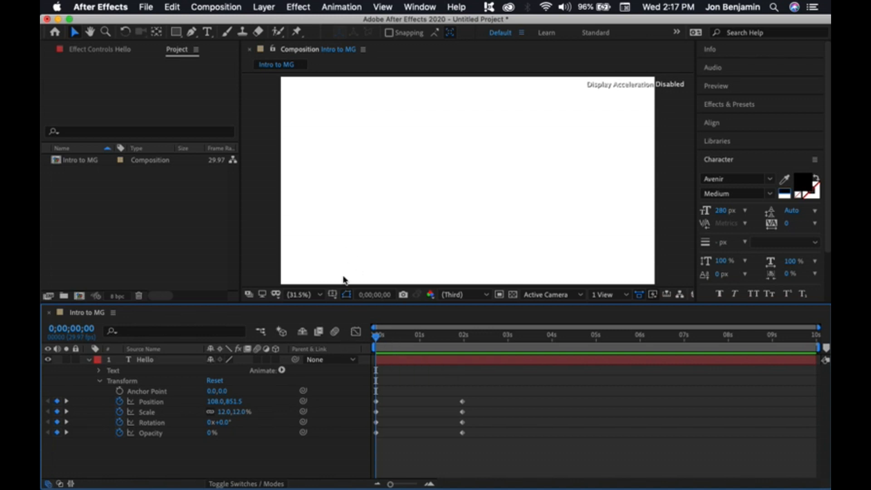
Add the Intro to MG composition to the render queue
left_click(146, 8)
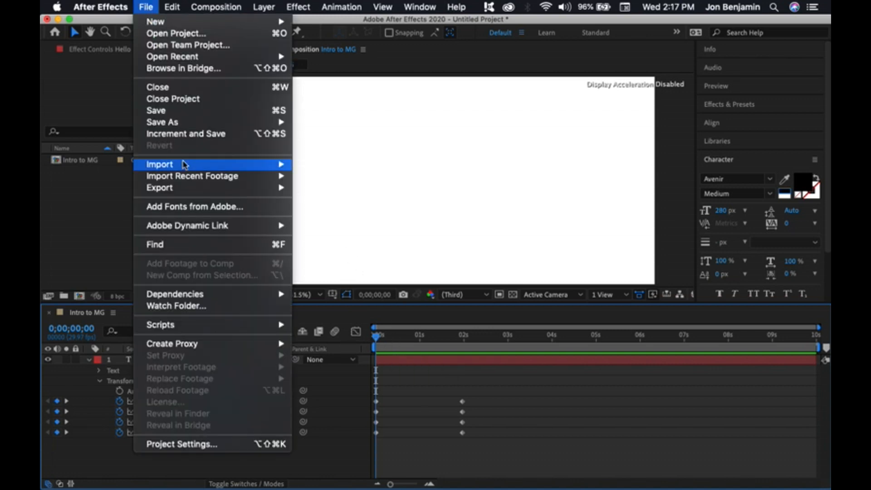
mouse_move(184, 189)
left_click(317, 199)
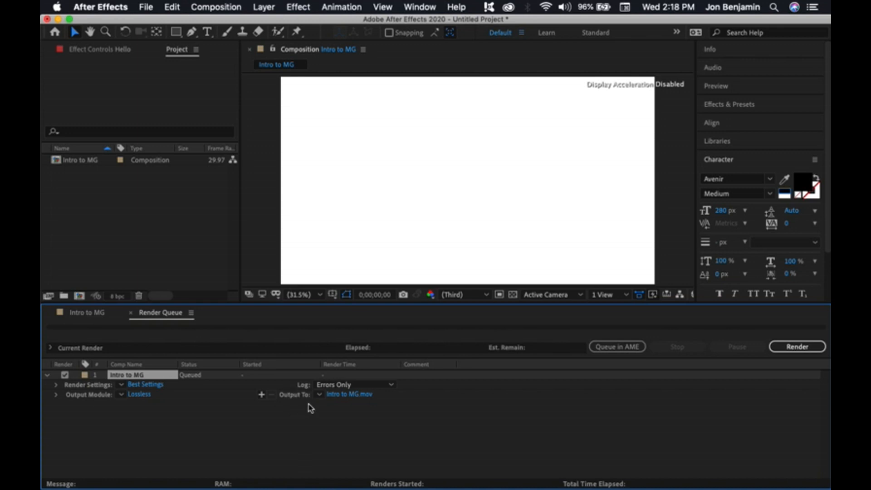
Save the render output as the QuickTime file Intro to MG.mov in the Kinetic Type folder and render the queued composition
left_click(89, 314)
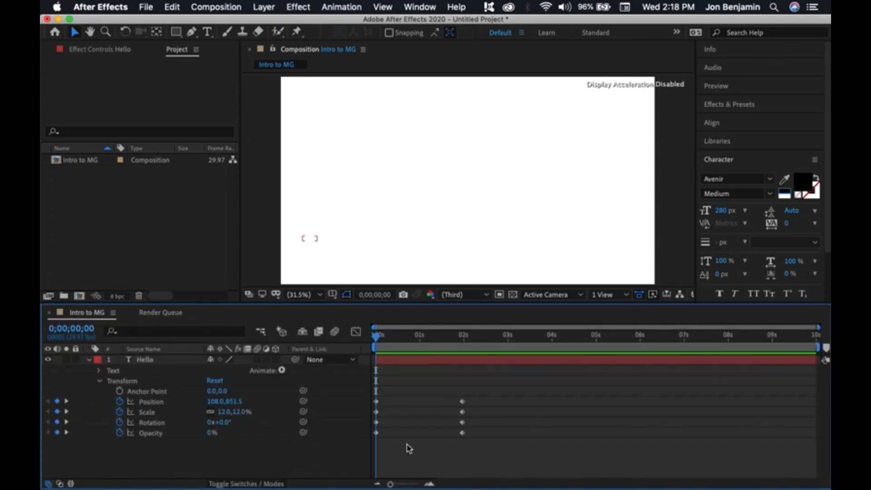
left_click(165, 317)
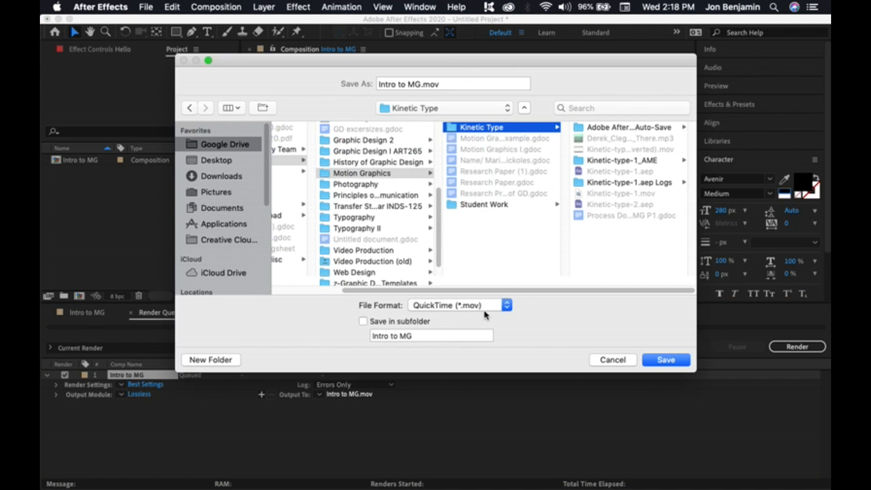
left_click(674, 361)
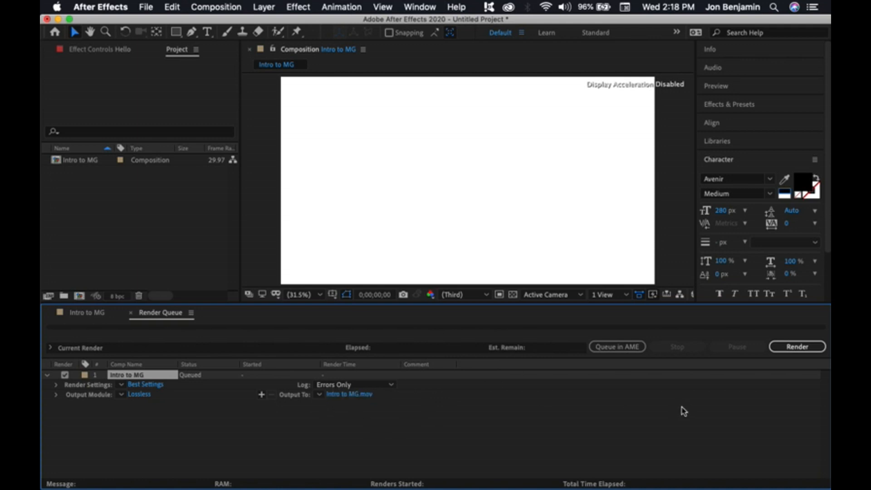
left_click(797, 347)
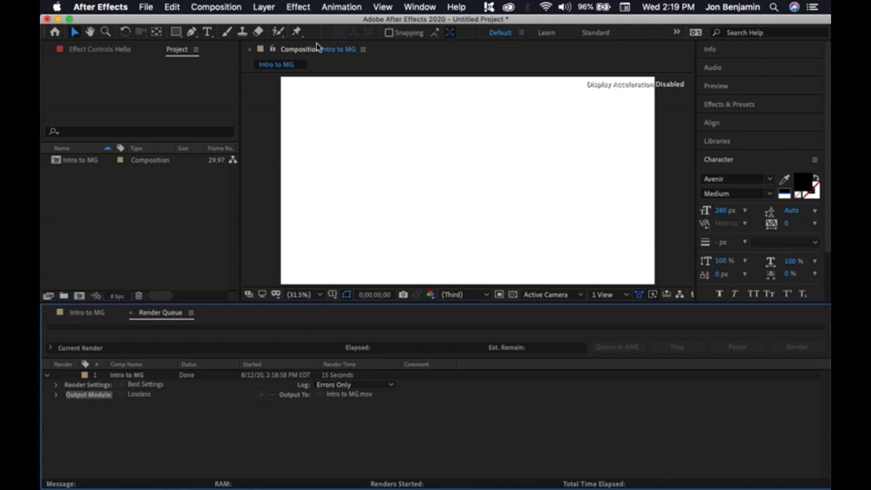
Save the project as Intro to MG.aep in the Kinetic Type folder
left_click(145, 8)
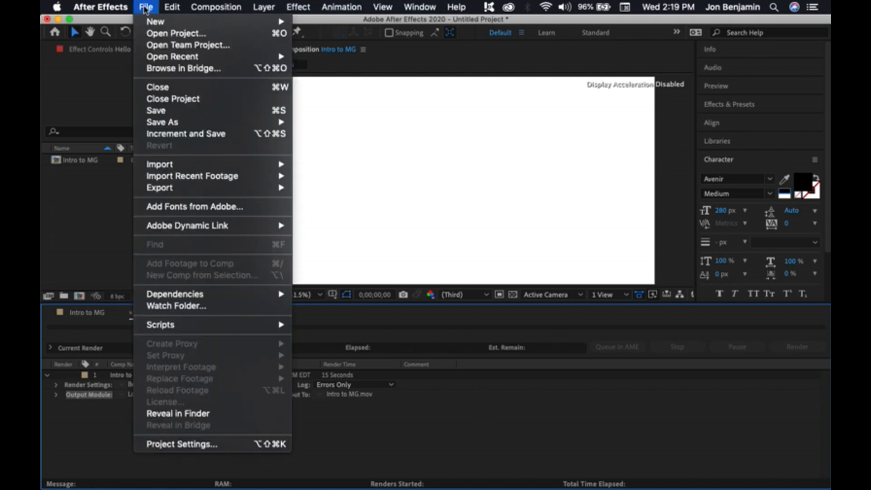
left_click(164, 110)
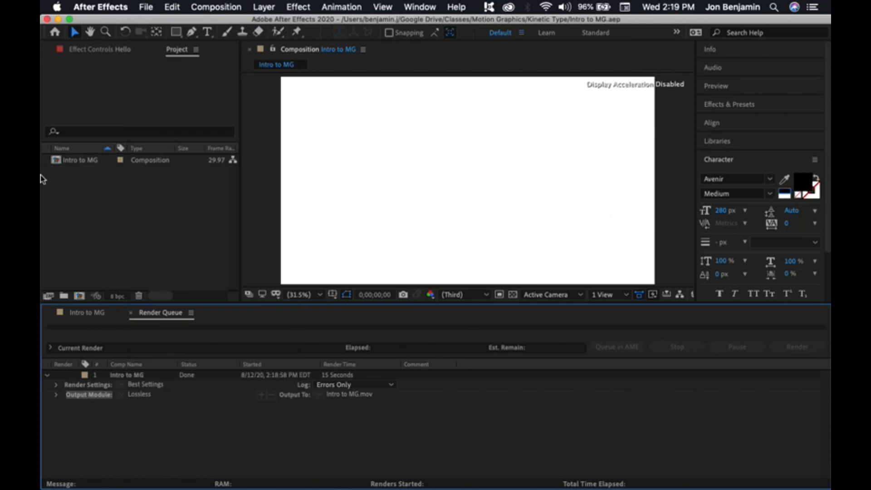
Switch to Finder, open the rendered Intro to MG movie in QuickTime Player and play it to check the animation
mouse_move(42, 163)
left_click(51, 34)
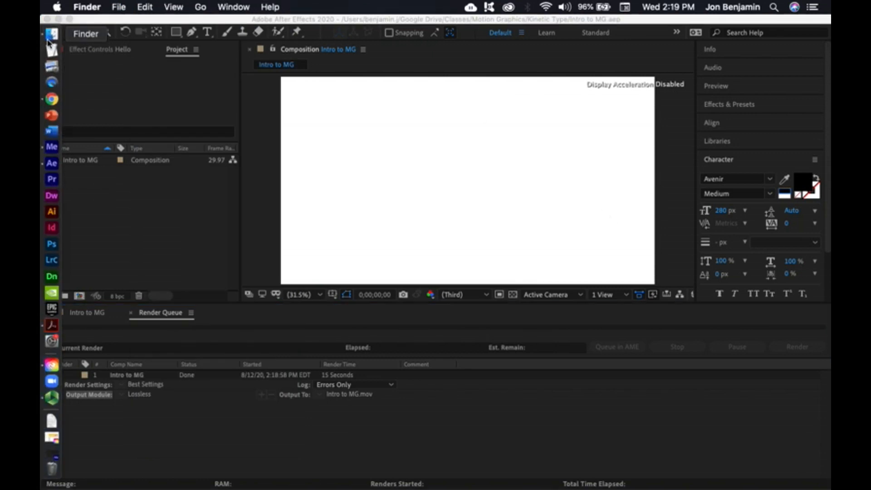
left_click_drag(587, 126, 249, 233)
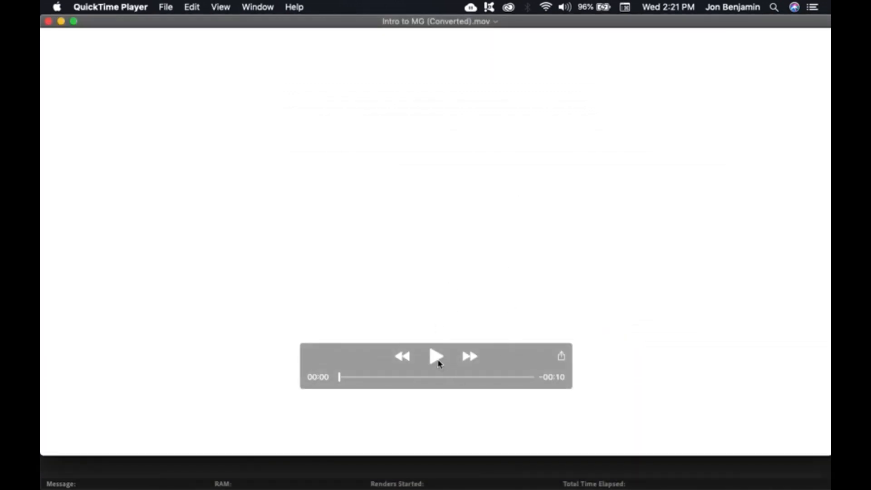
left_click(436, 357)
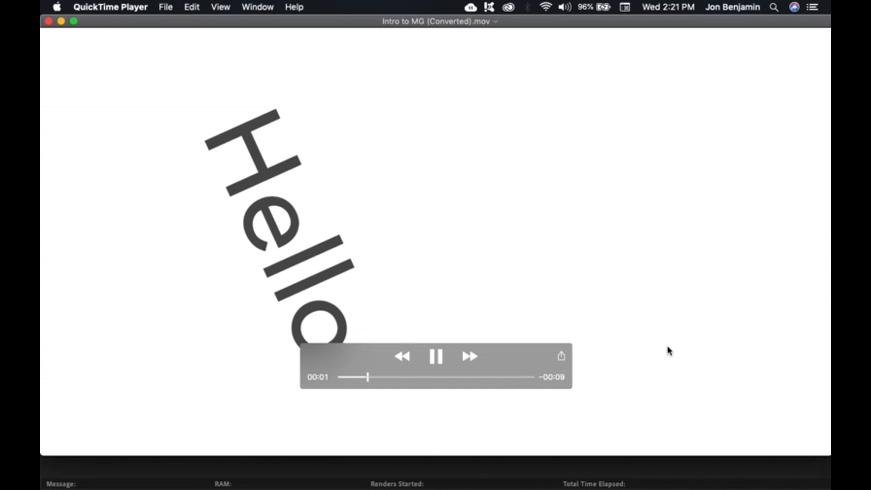
left_click(436, 357)
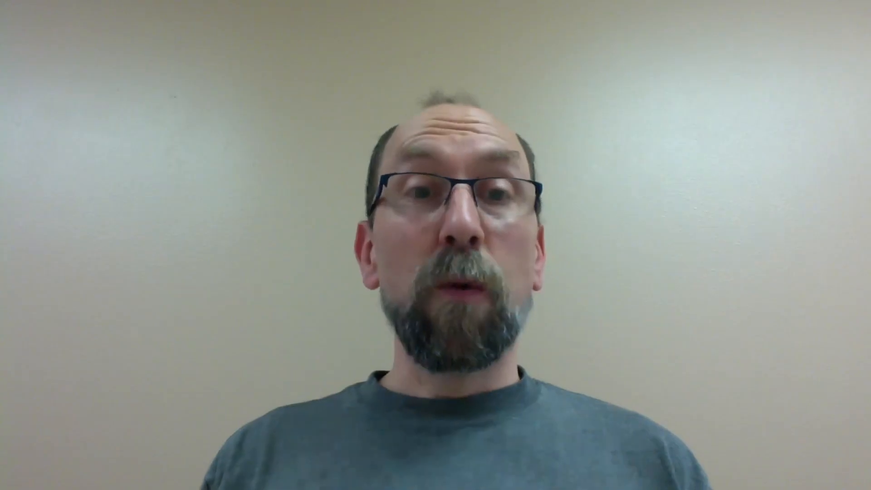